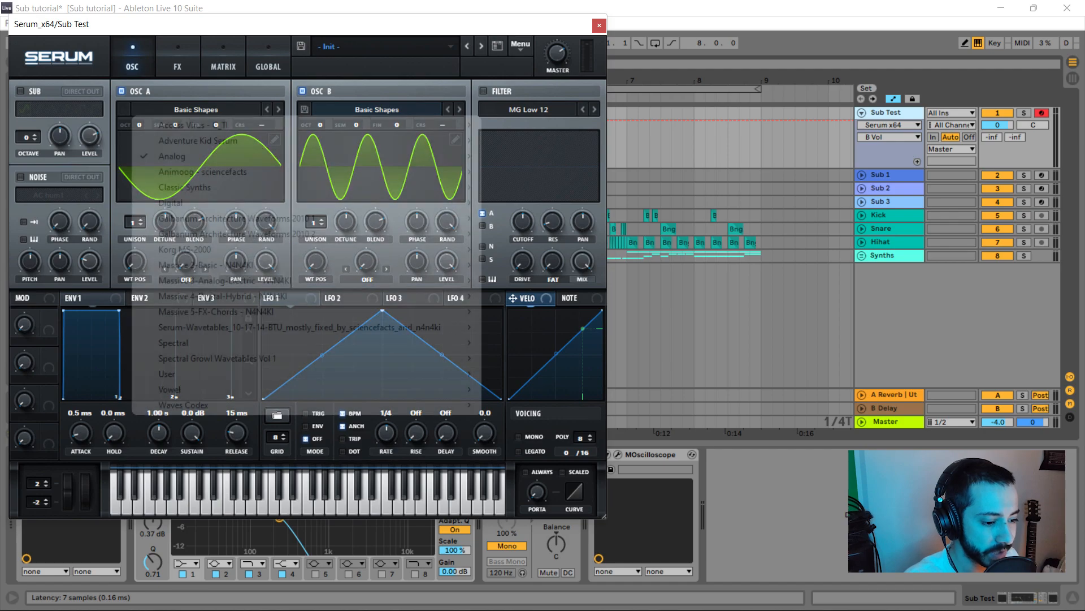
- Load the Basic Shapes sine on OSC B, set both RAND knobs to 0, and open MOscilloscope
mouse_move(170, 155)
left_click(529, 236)
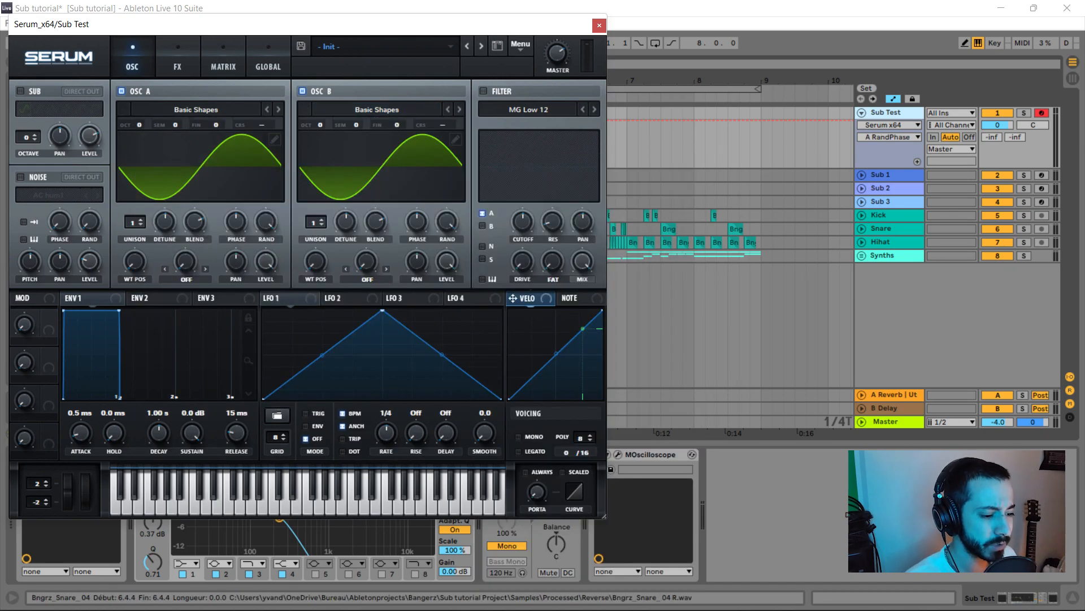
left_click_drag(267, 221, 267, 317)
left_click_drag(447, 221, 447, 317)
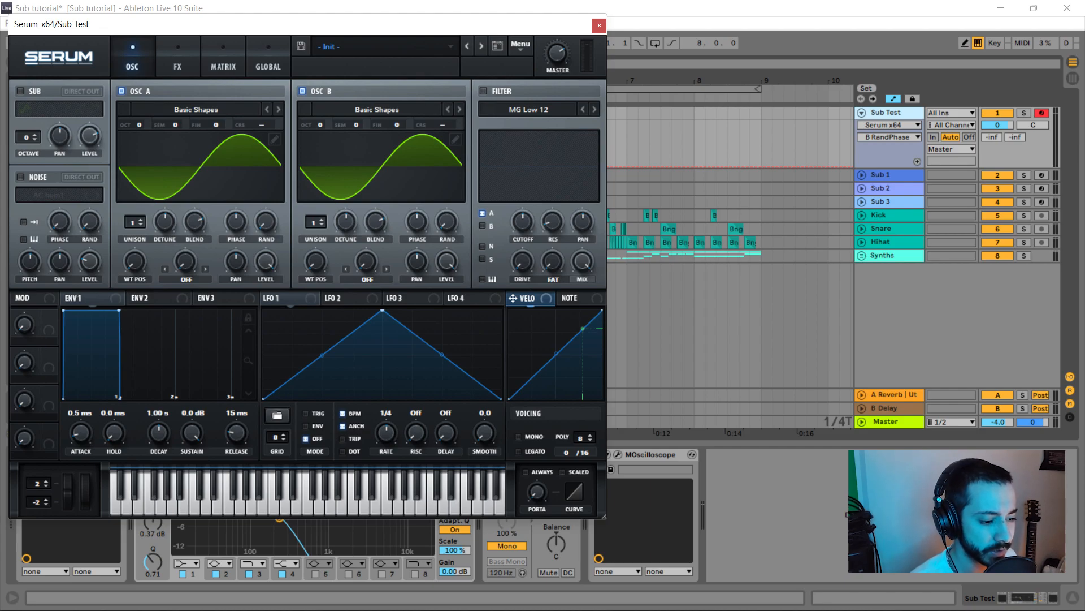
left_click(618, 455)
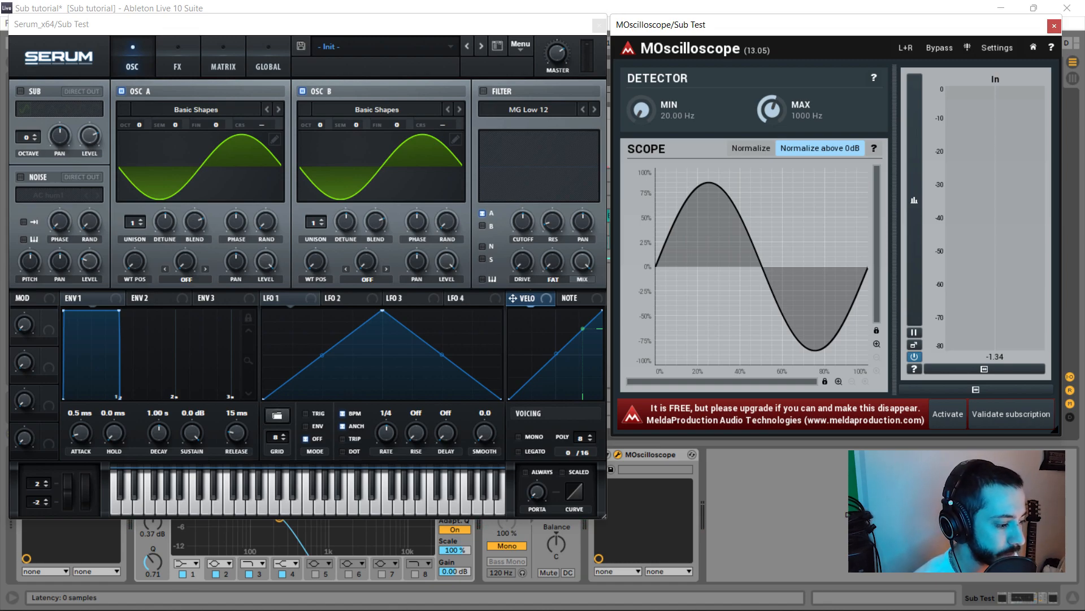
- In OSC B's table editor, raise bin 3, zero bin 1, and normalize the wave to full height
left_click(455, 140)
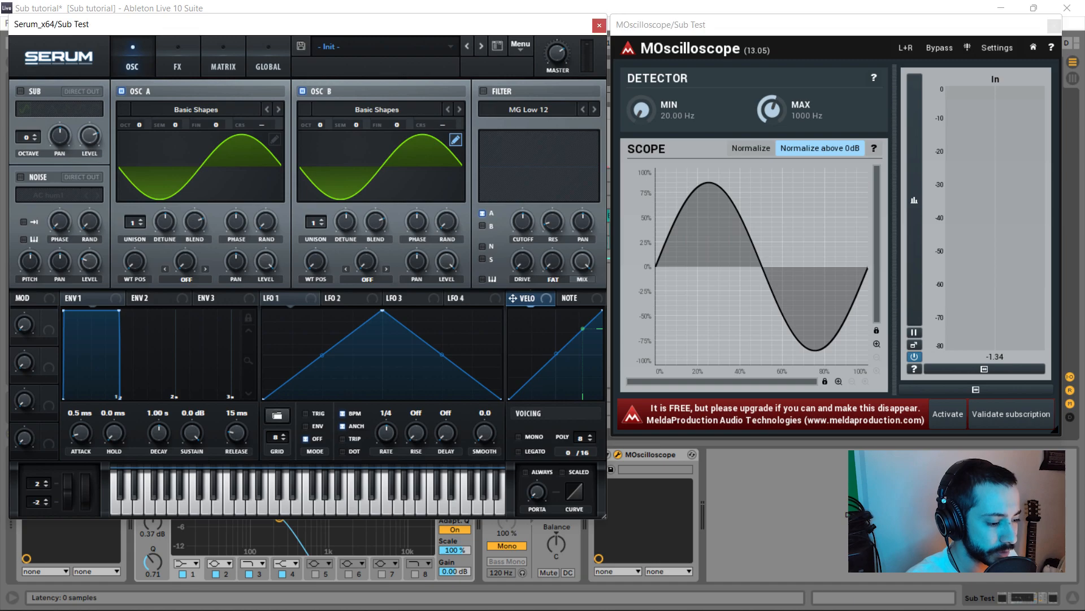
left_click(78, 95)
left_click_drag(79, 95, 57, 129)
left_click(121, 181)
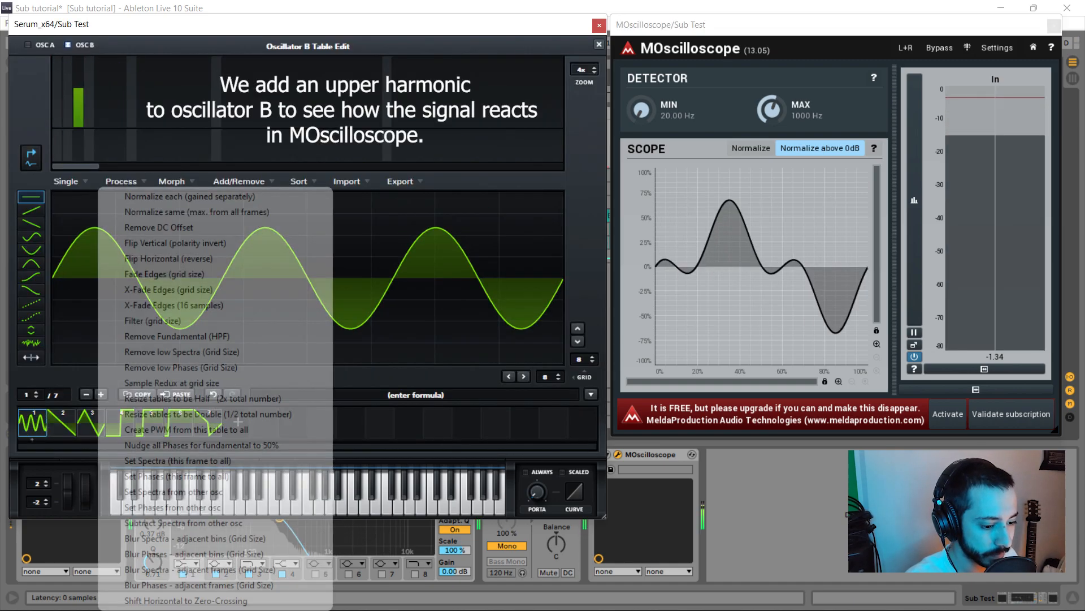
left_click(158, 196)
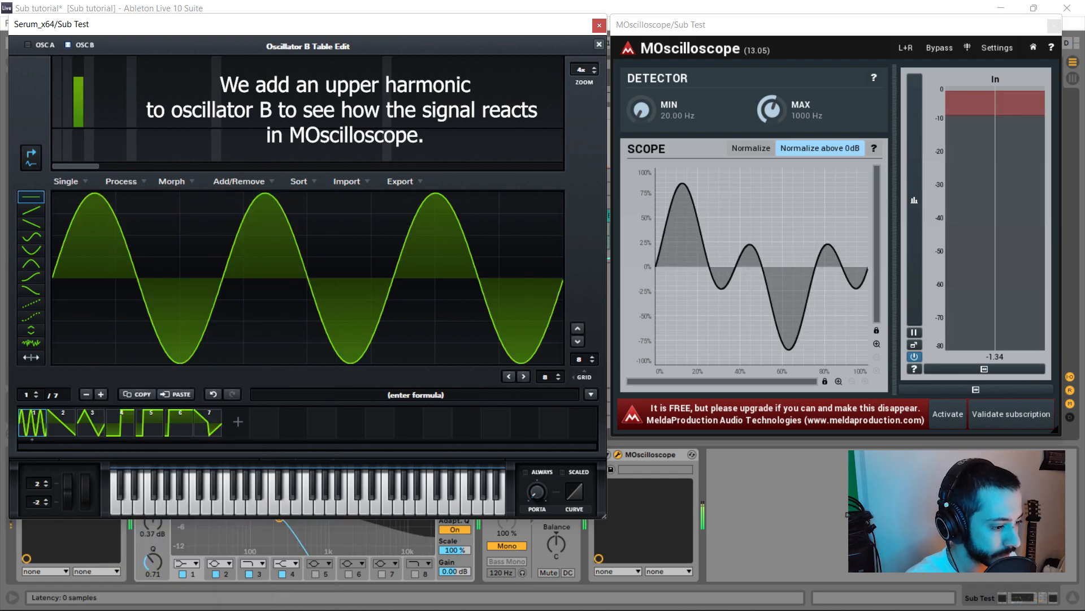
left_click(599, 44)
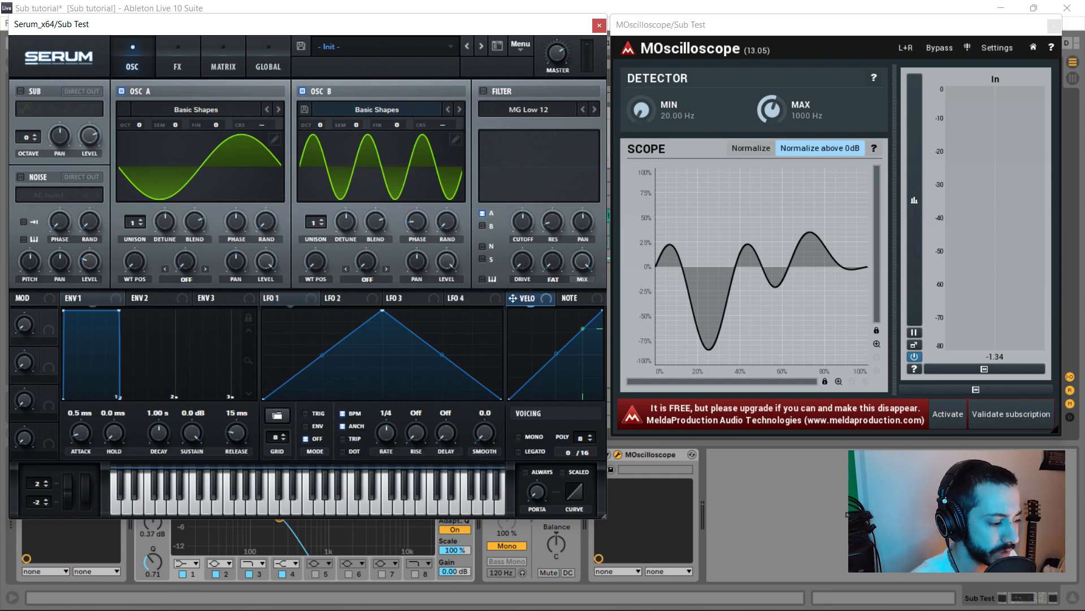
- Set OSC B phase to 123° and level to 75%, zoom the scope, then mute OSC B
left_click_drag(418, 221, 417, 204)
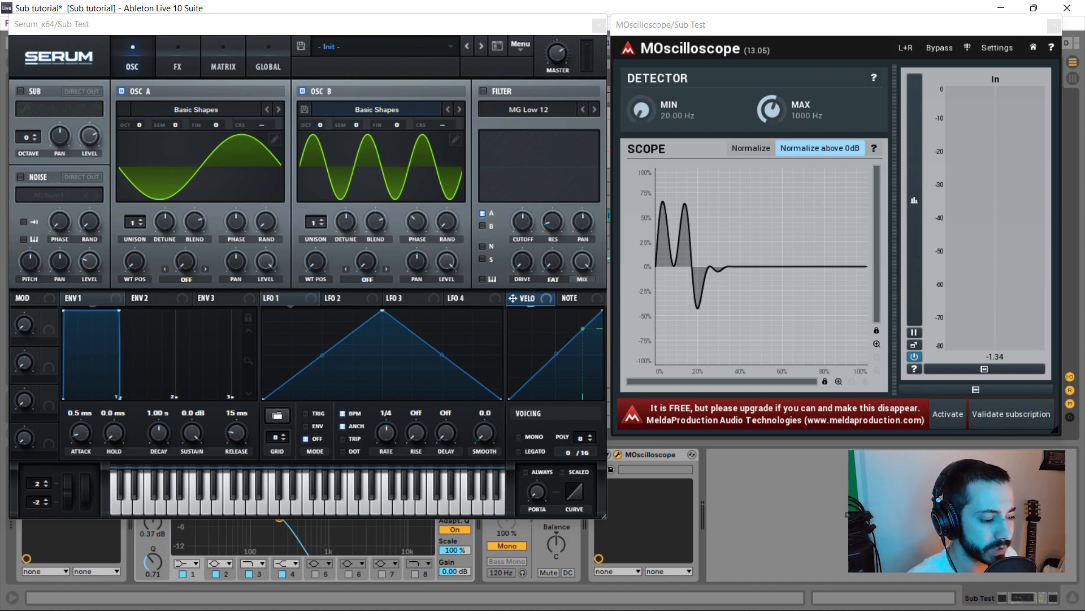
left_click_drag(448, 261, 447, 315)
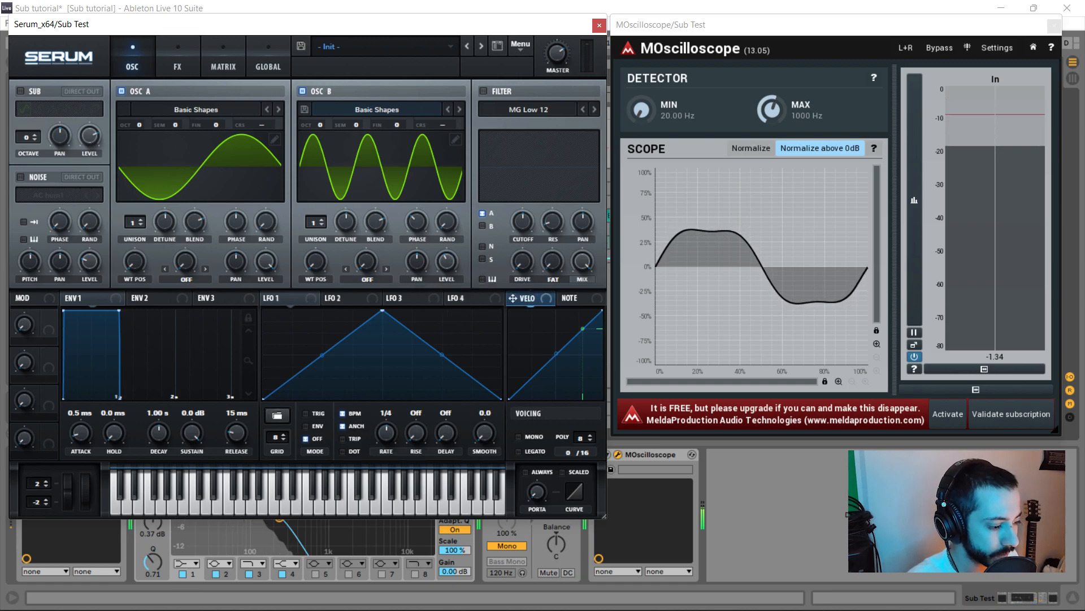
left_click(876, 343)
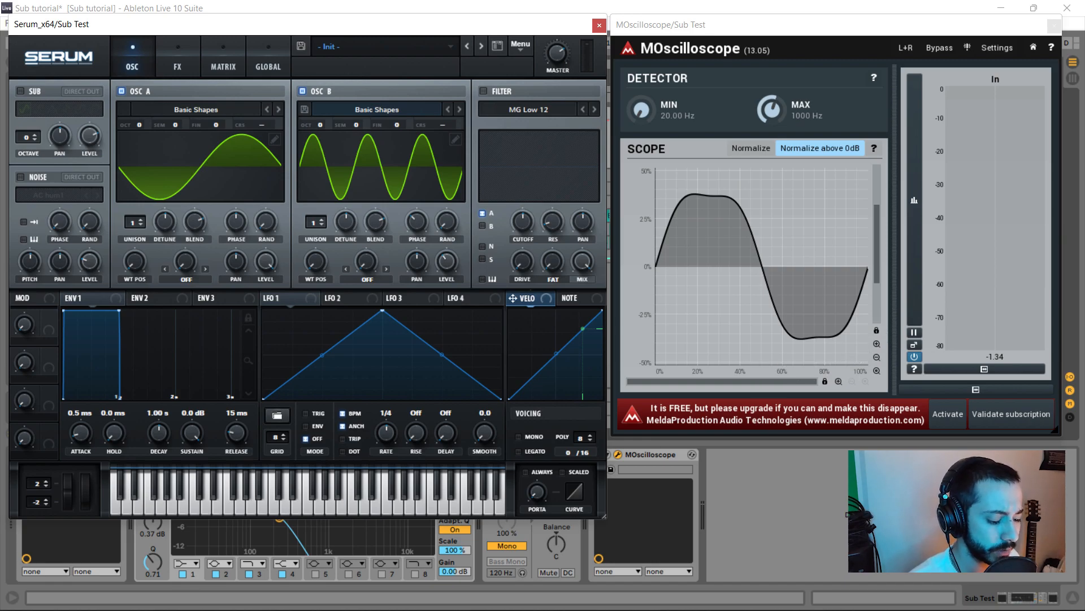
left_click(303, 91)
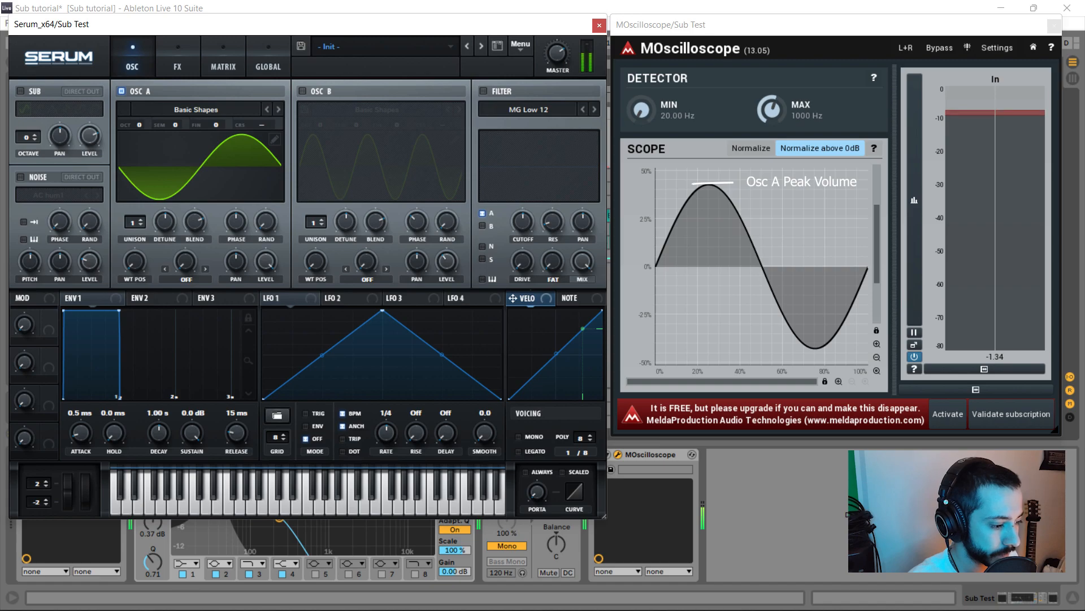
- Switch OSC B back on to compare the combined peak in the scope
left_click(303, 91)
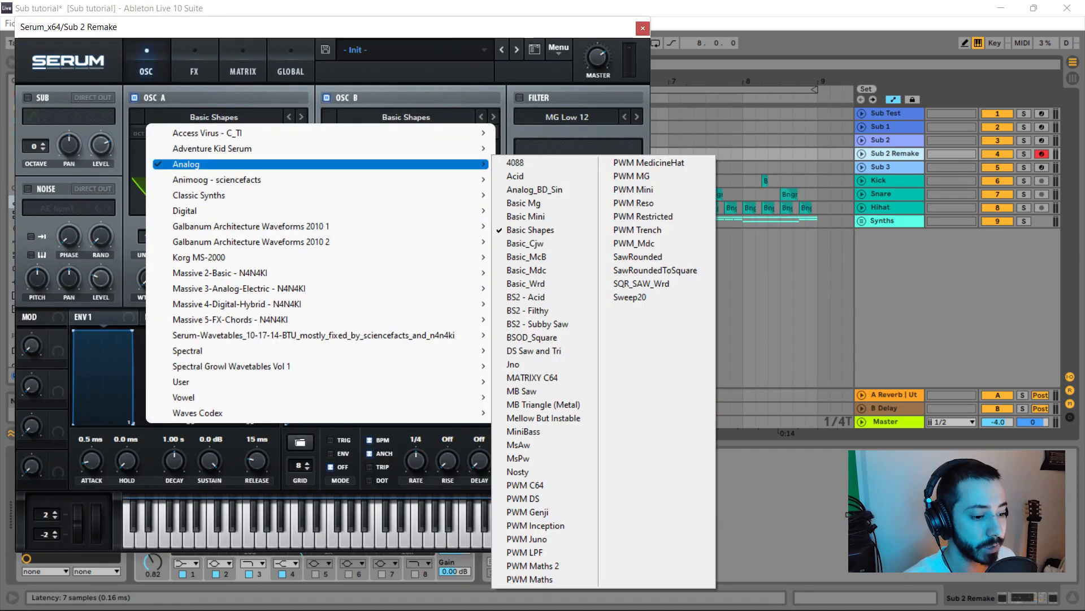
- Load the Basic Shapes sine on OSC A and OSC B, then switch OSC B off
left_click(530, 230)
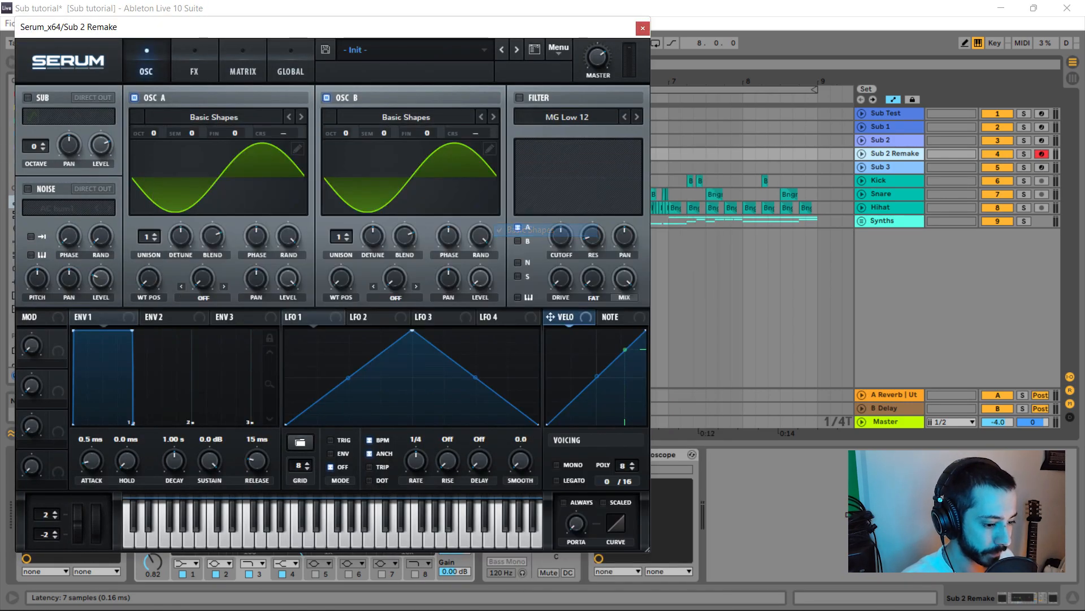
left_click(406, 117)
mouse_move(377, 164)
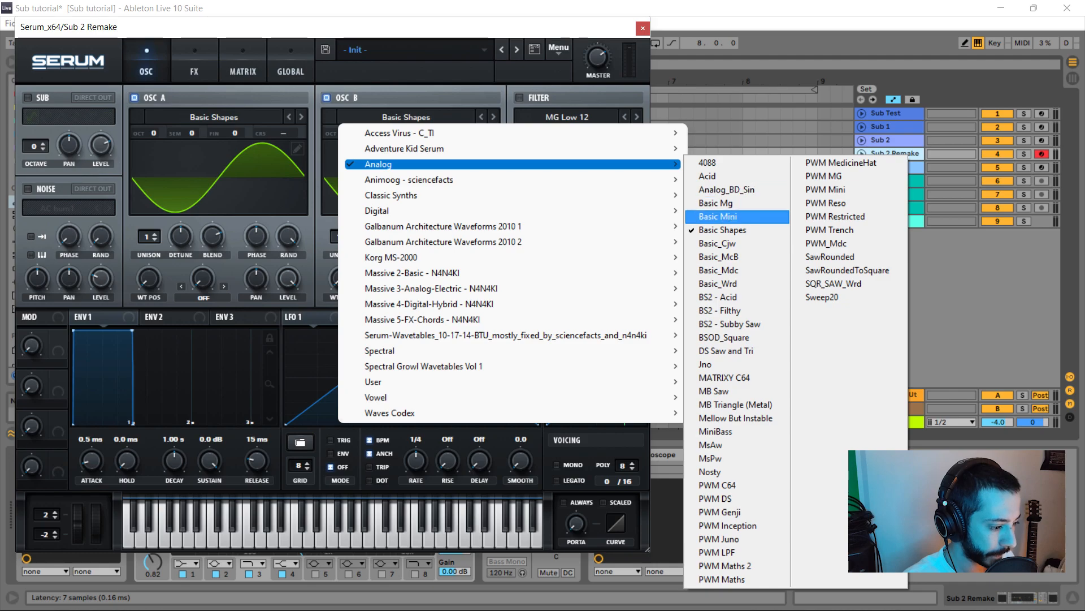
left_click(716, 216)
left_click(326, 98)
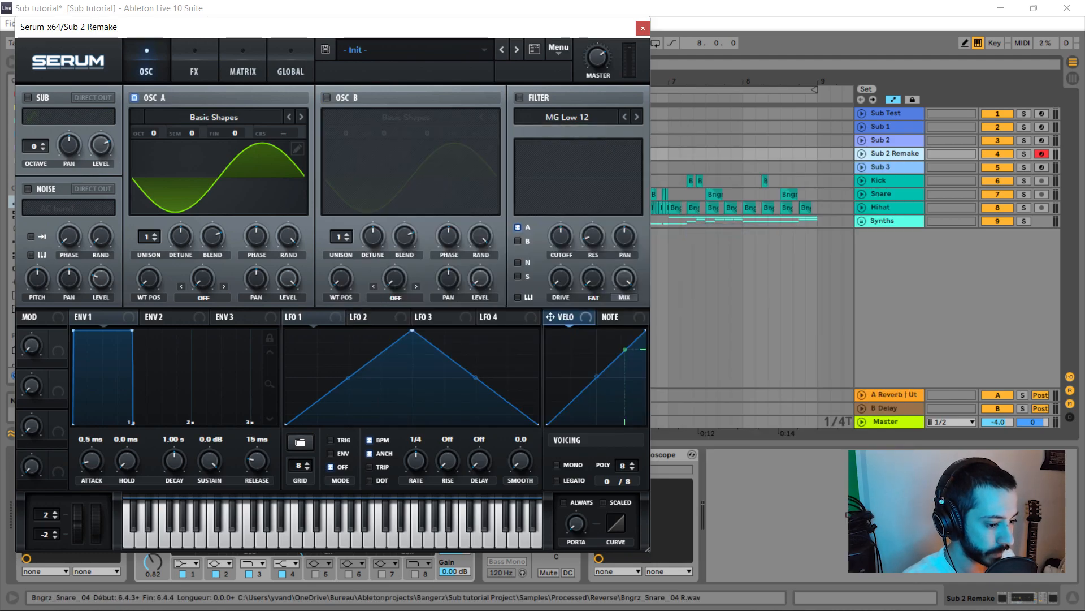
- In OSC A's table editor, add a small second harmonic and a third harmonic at 14%
left_click(297, 148)
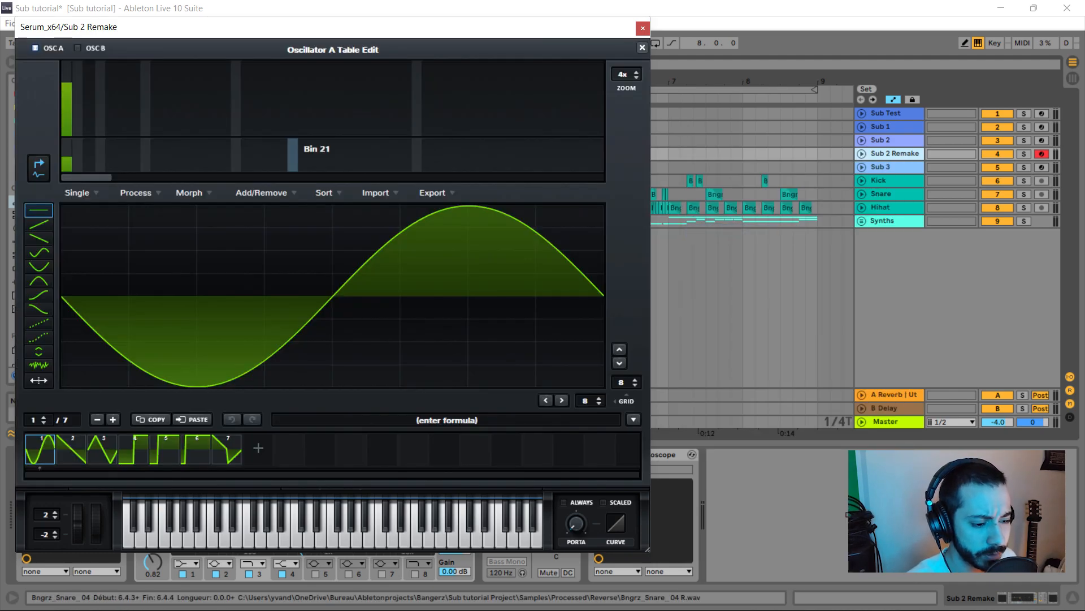
left_click(78, 118)
left_click(89, 126)
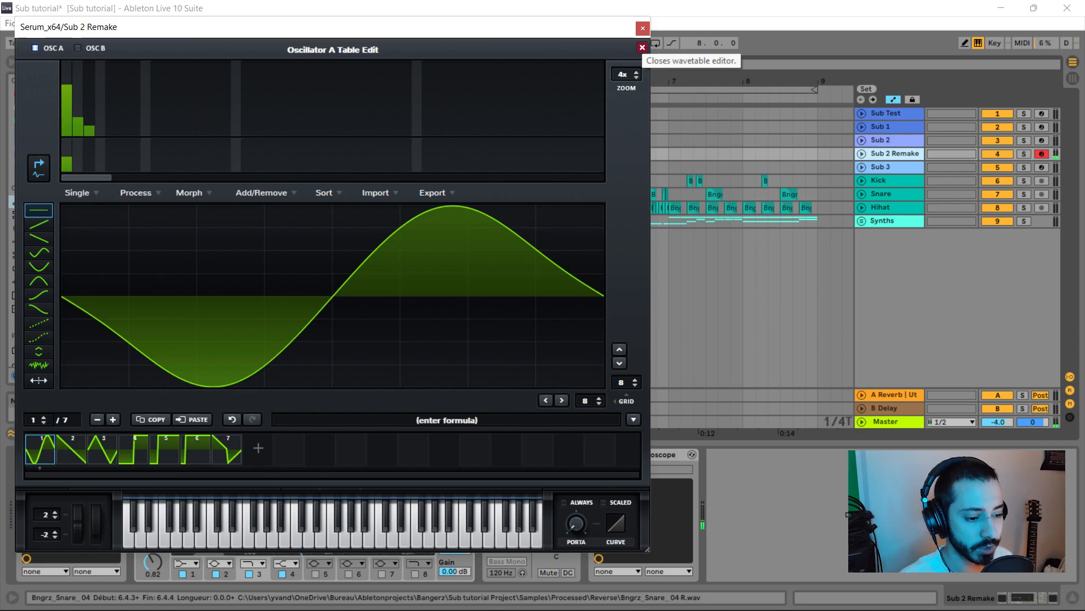
left_click(642, 47)
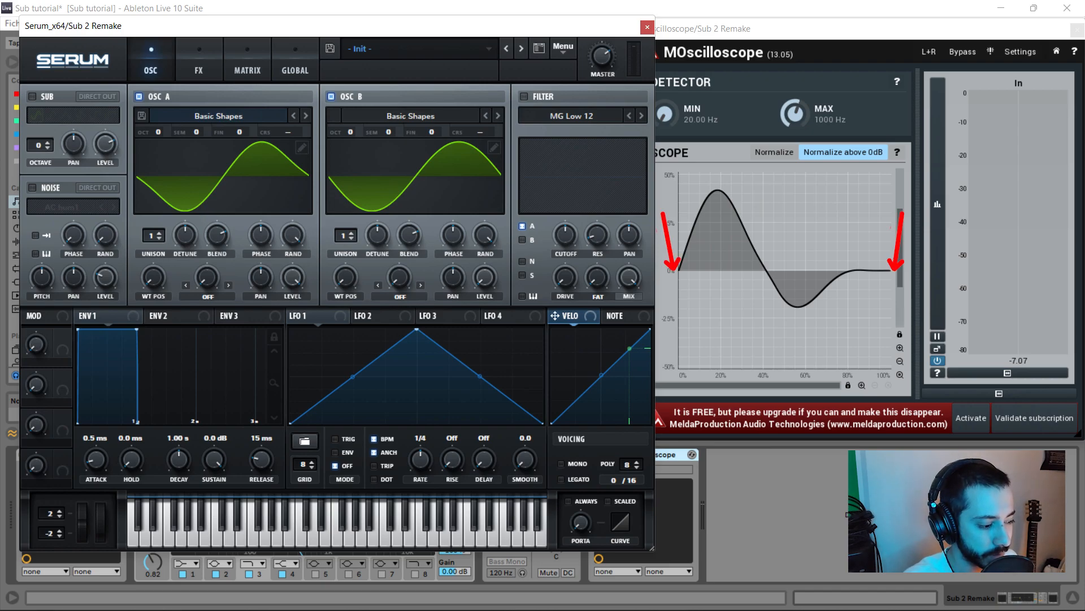
- Give OSC B a normalized third-harmonic wavetable with zero fundamental, and set both RAND knobs to 0
left_click(494, 147)
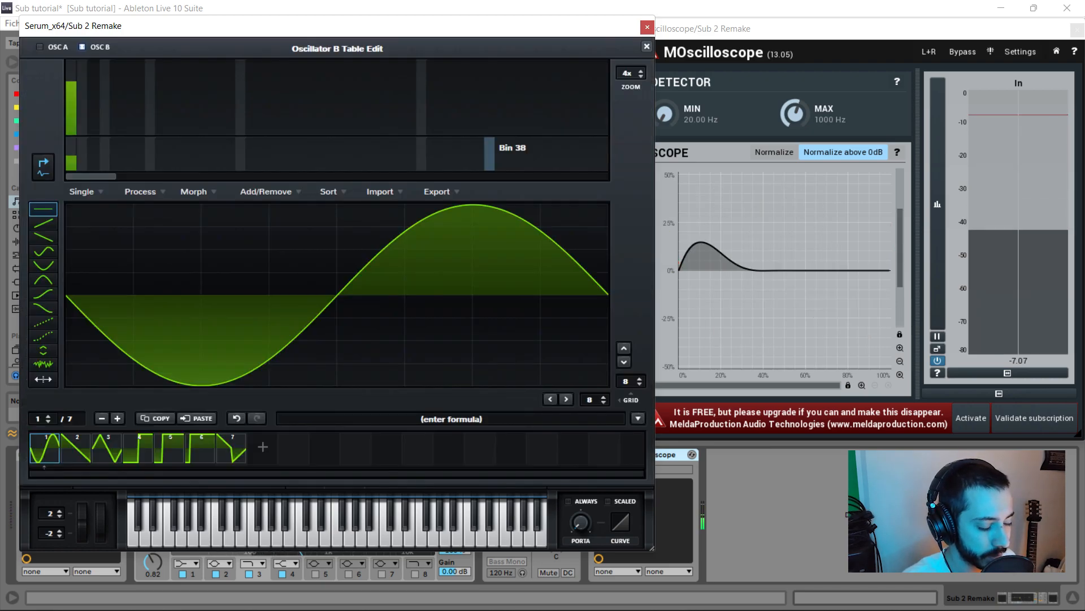
left_click(94, 95)
left_click_drag(71, 113, 72, 144)
left_click(143, 192)
left_click(164, 196)
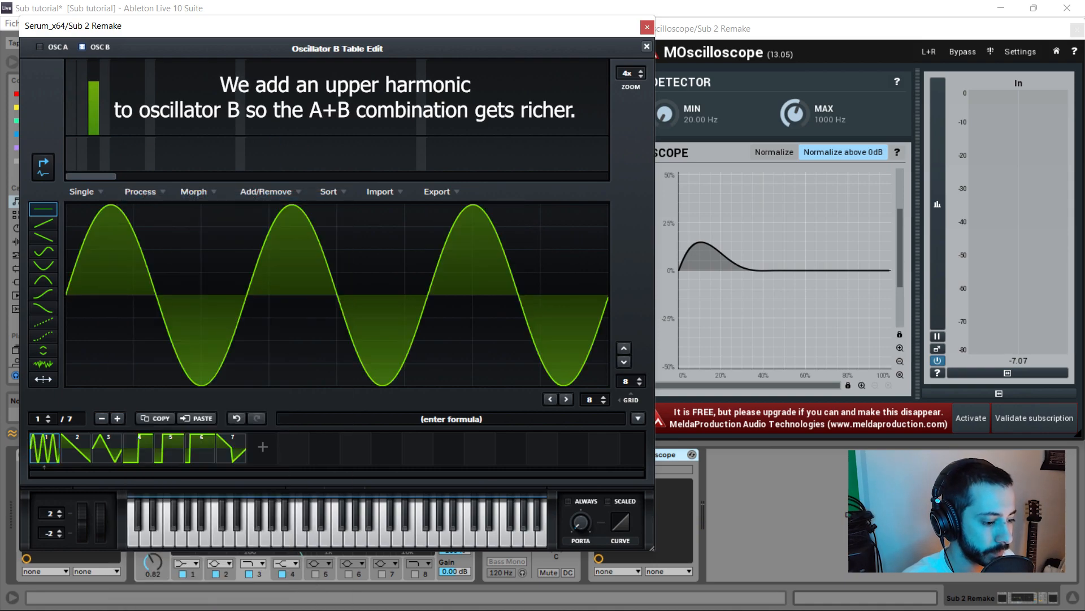
left_click(647, 47)
left_click_drag(293, 234, 293, 305)
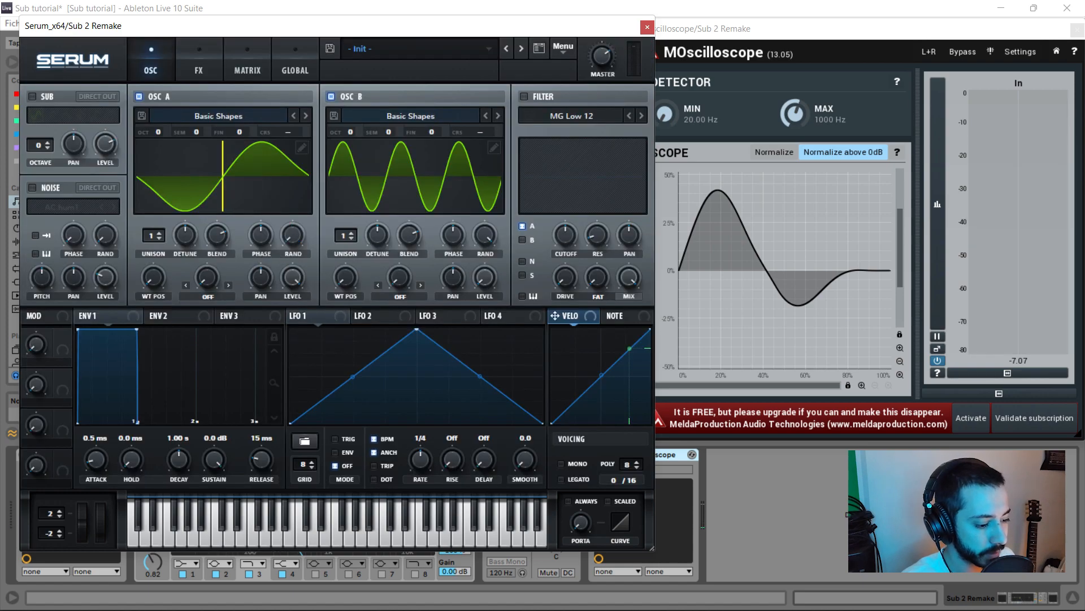
left_click_drag(485, 235, 485, 289)
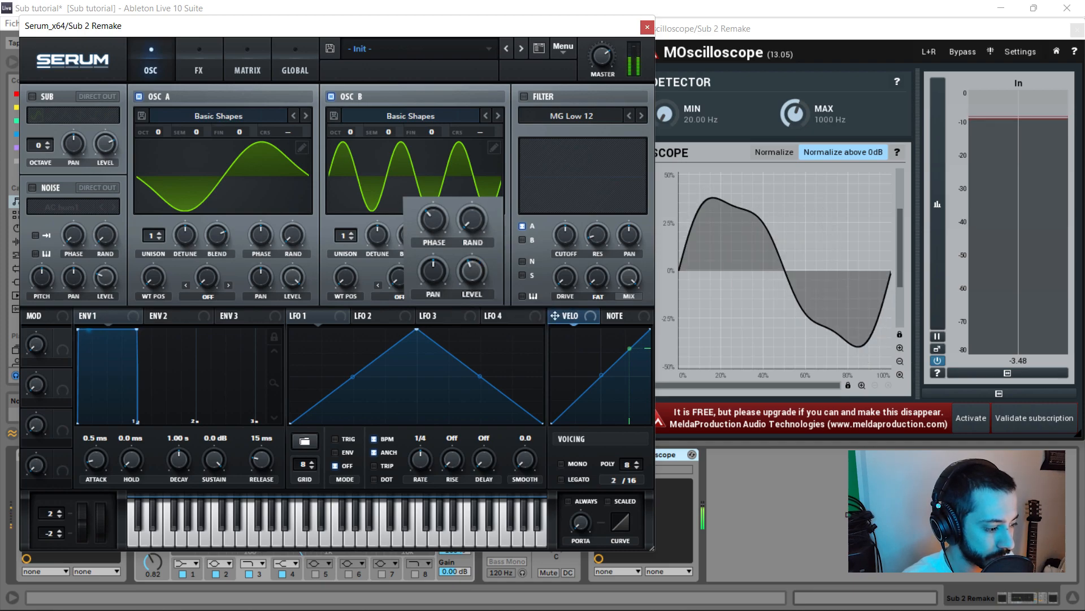
- Turn OSC B's phase to about 96° and bring up its warp-mode list
left_click_drag(433, 220, 433, 203)
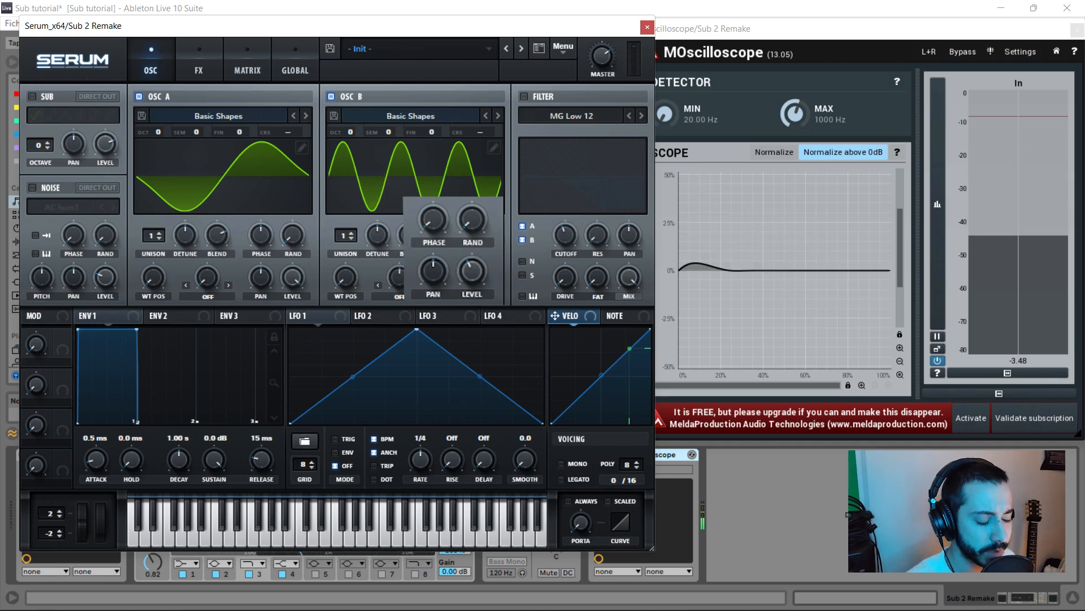
left_click(400, 294)
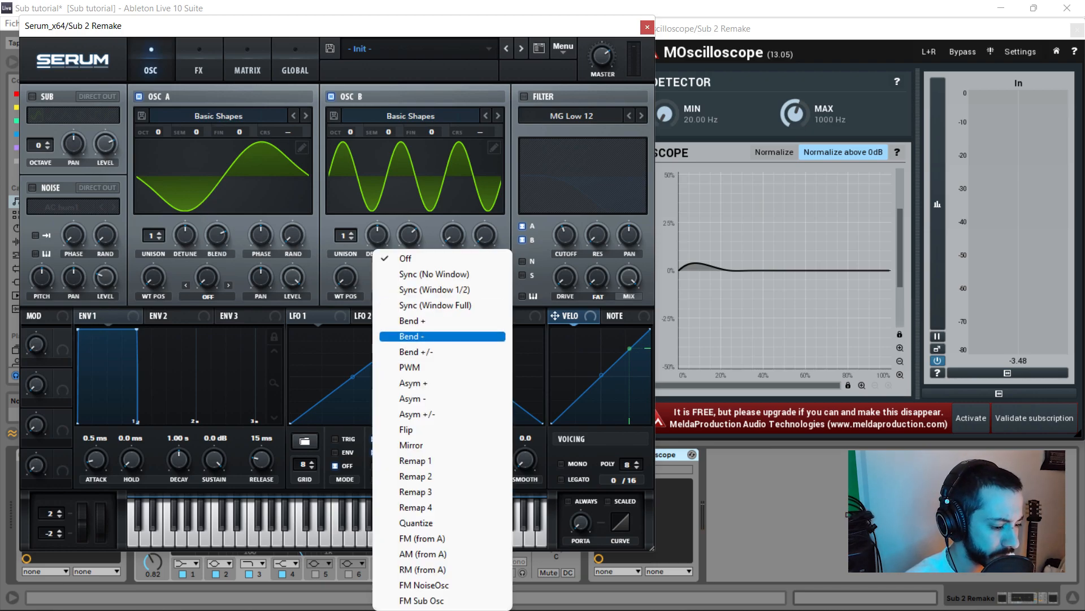
- Apply a Bend - warp at -5% to OSC B, then switch OSC B off to compare
left_click(418, 336)
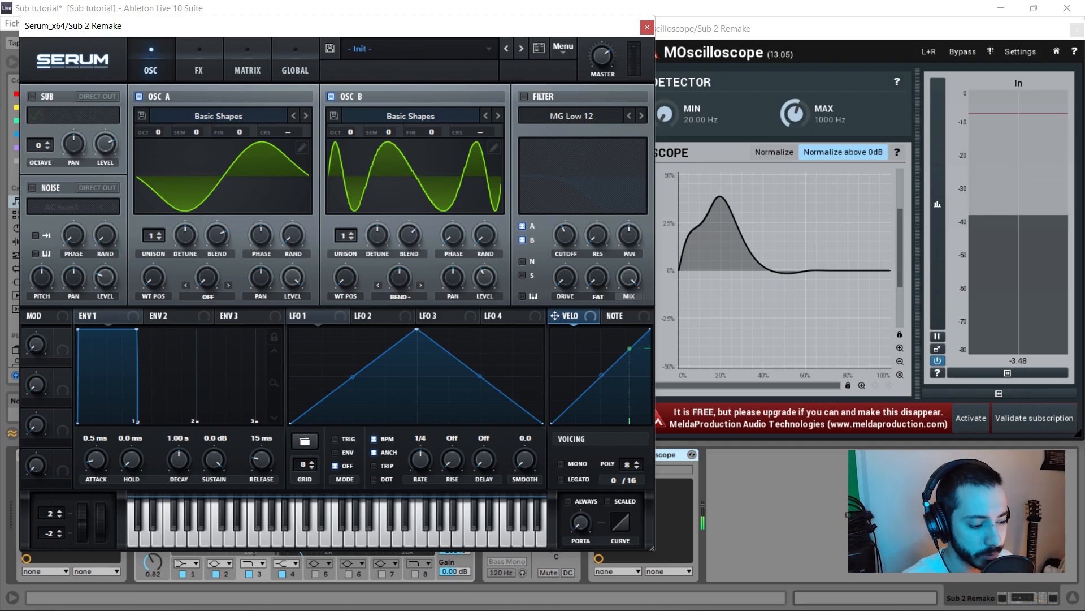
mouse_move(398, 277)
left_mouse_down()
mouse_move(399, 254)
mouse_move(398, 271)
mouse_move(399, 263)
left_mouse_up()
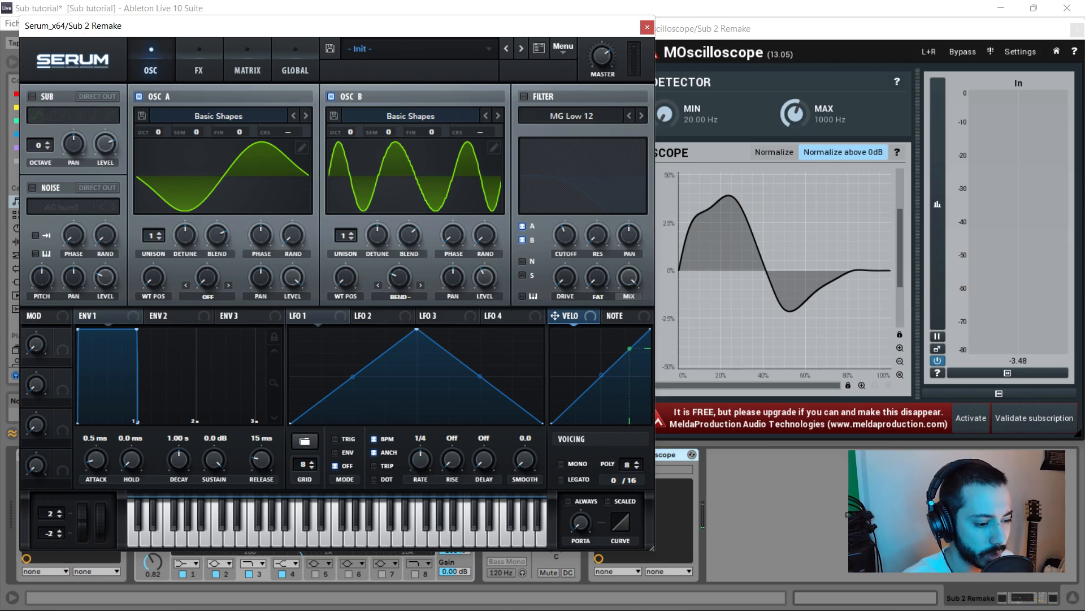
left_click(331, 97)
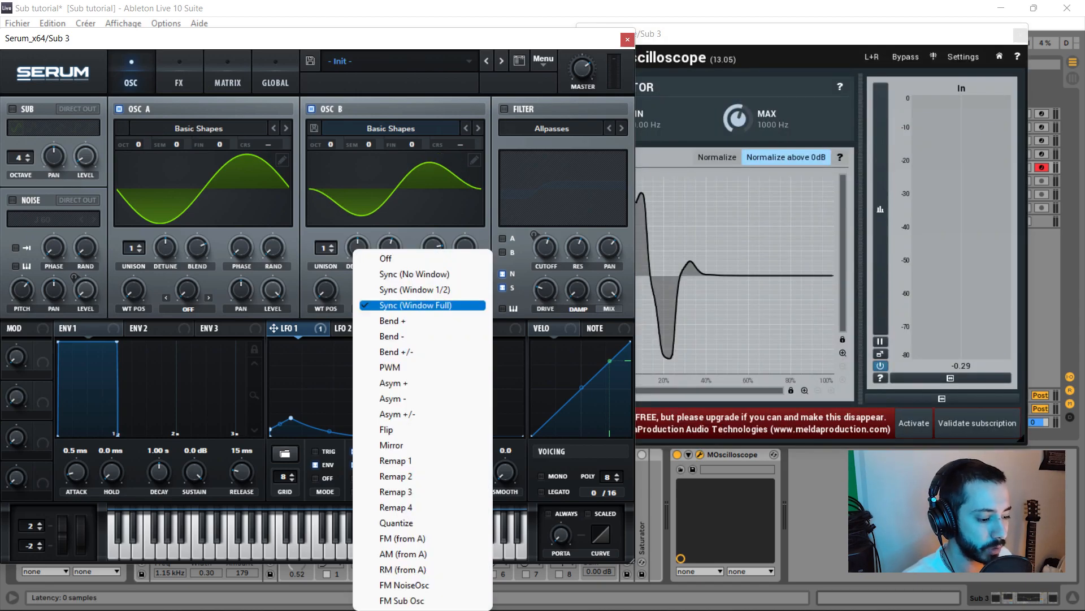
- Give OSC B a Sync (Window Full) warp near 4% at 50% level, shift its phase, and zoom the scope
left_click(416, 305)
left_click_drag(763, 34, 785, 36)
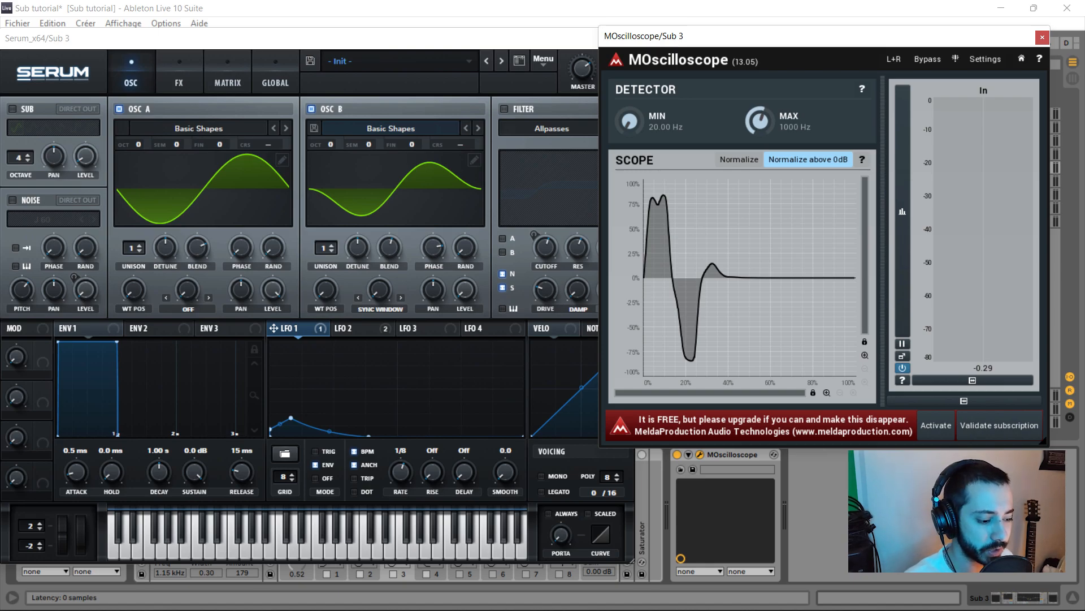
left_click_drag(465, 289, 465, 234)
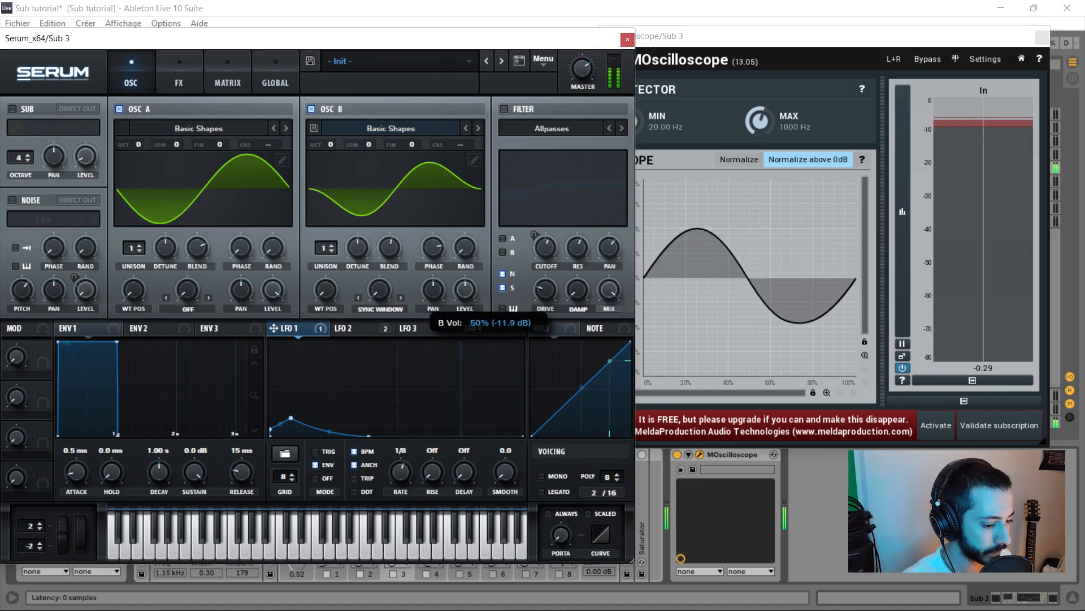
left_click_drag(379, 289, 378, 283)
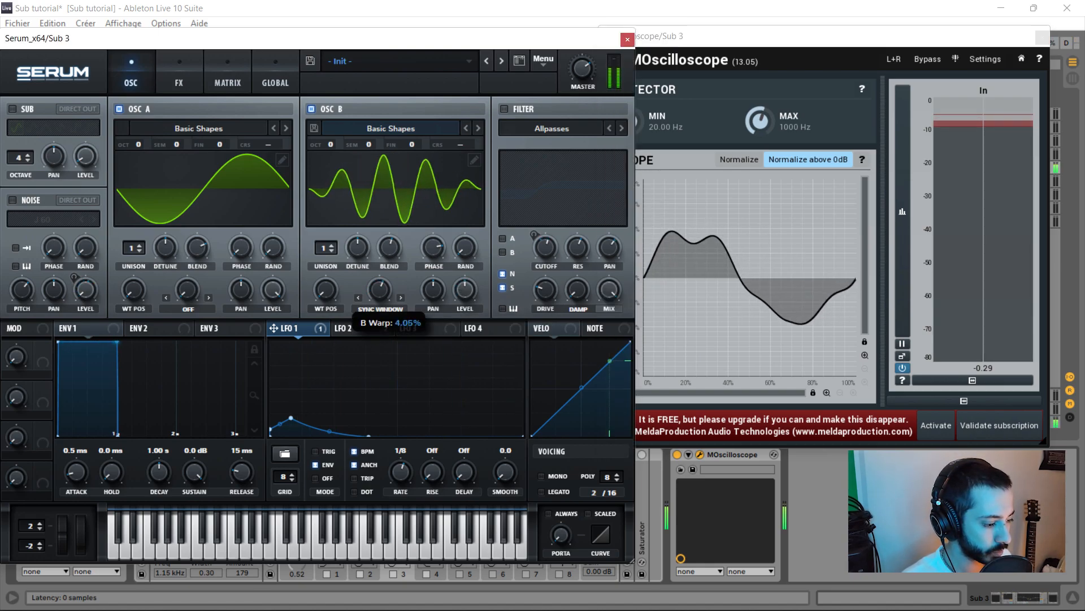
mouse_move(434, 247)
left_mouse_down()
mouse_move(433, 278)
mouse_move(465, 290)
left_mouse_up()
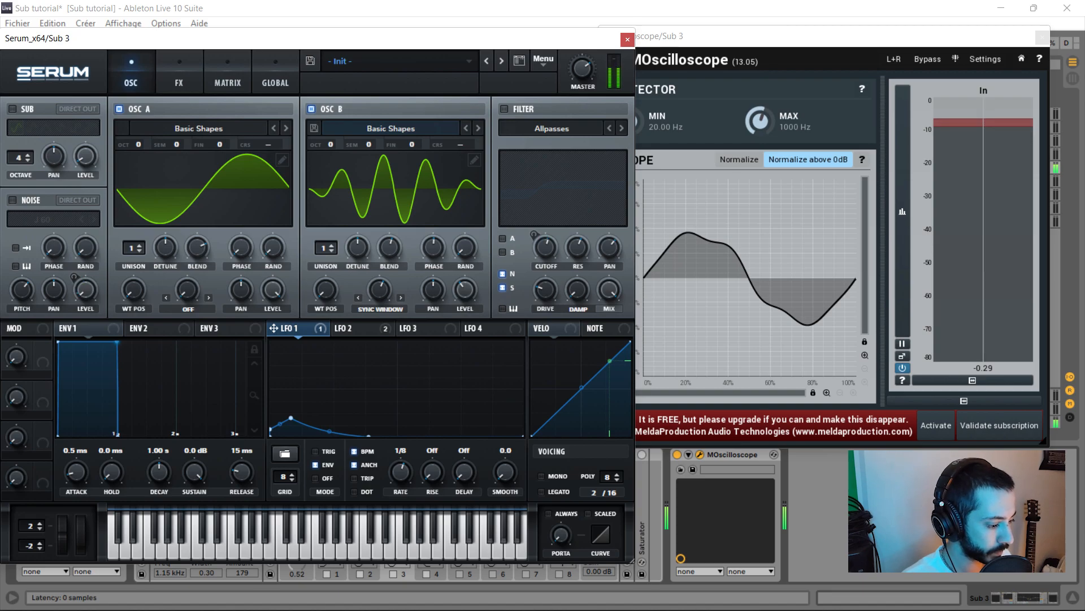
left_click(865, 355)
left_click(865, 355)
left_click(864, 355)
left_click(865, 355)
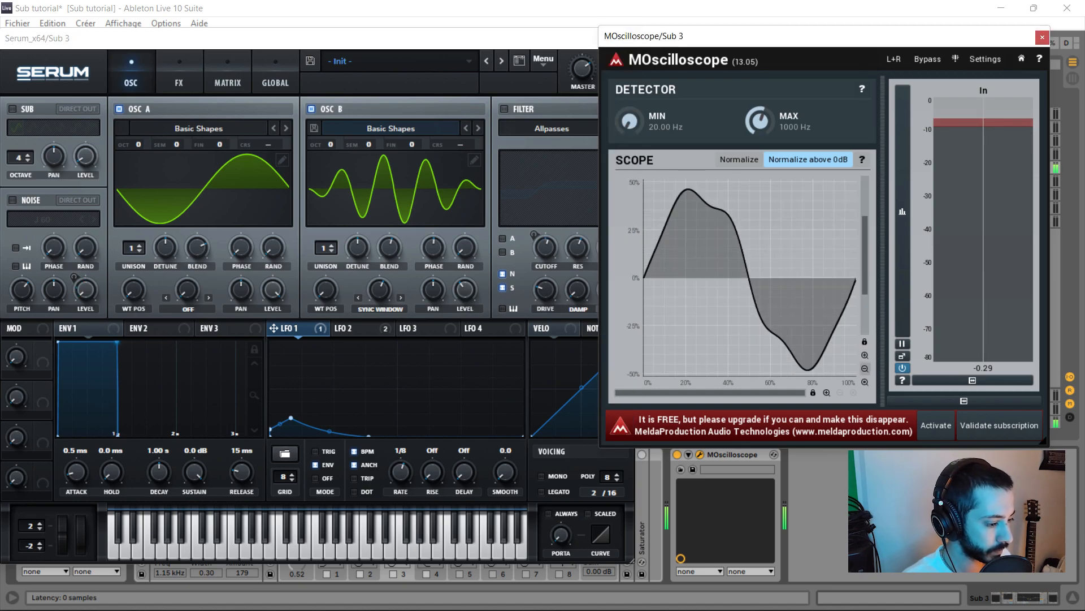
- Fine-tune OSC B: warp down to 1.20%, level 71%, phase around 185° then left of centre
left_click(465, 289)
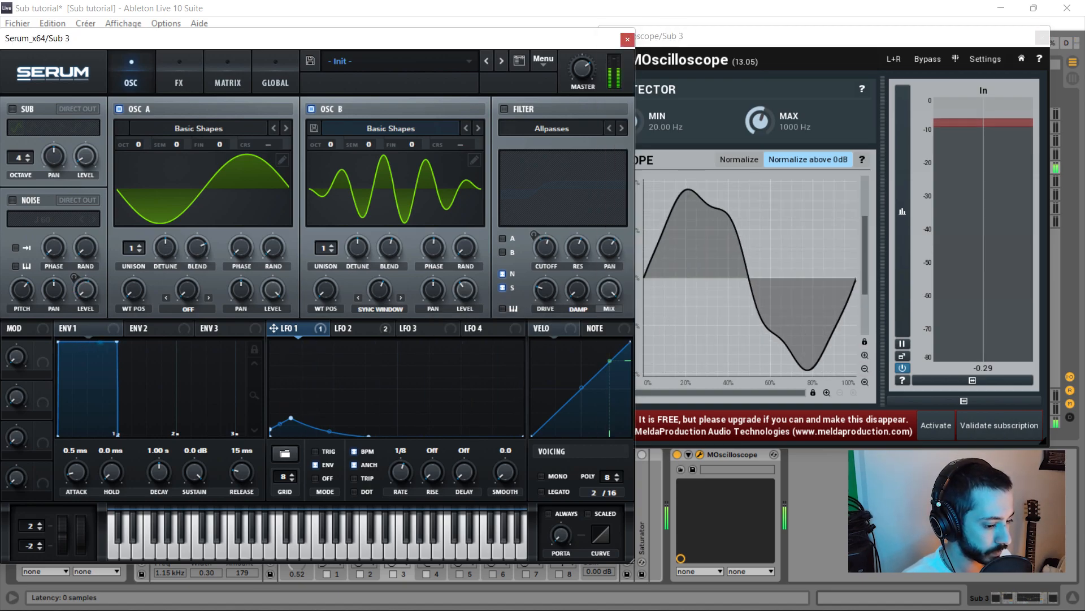
left_click(380, 289)
left_click_drag(380, 290, 380, 311)
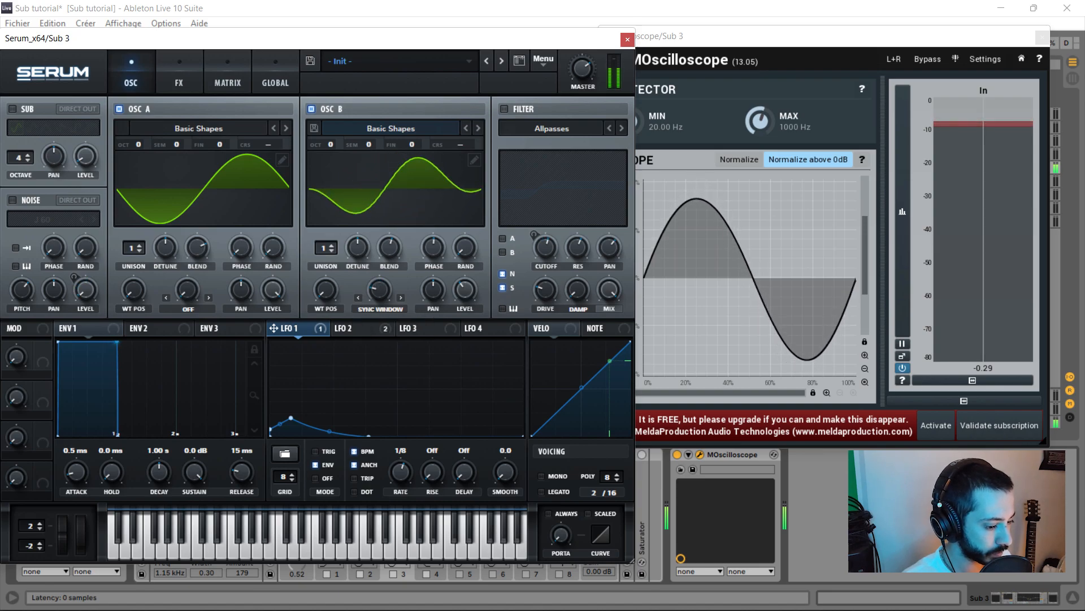
left_click_drag(465, 290, 465, 286)
left_click_drag(434, 247, 434, 241)
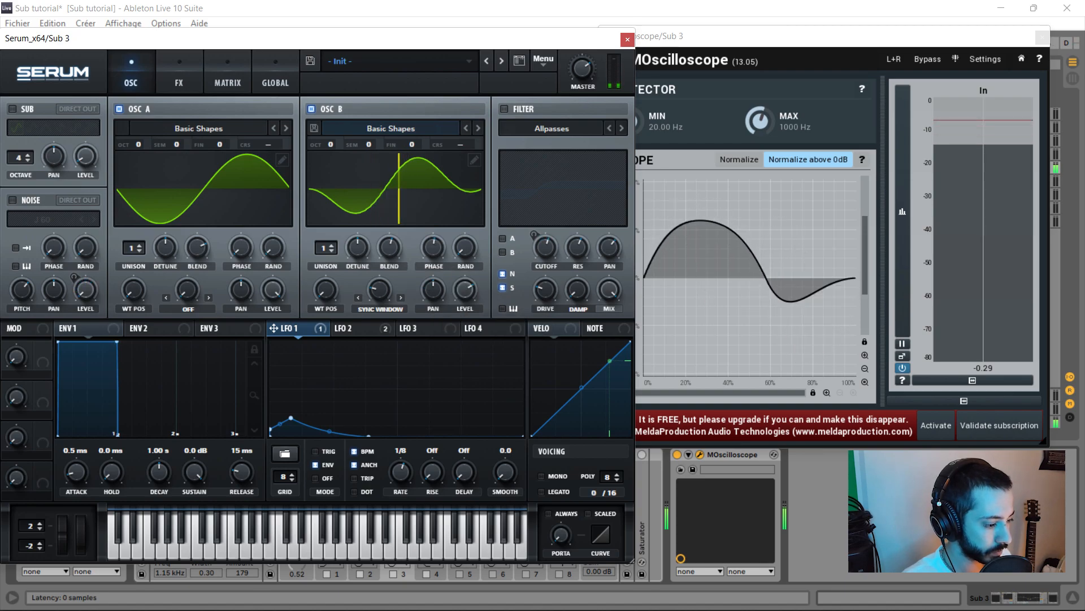
left_click_drag(465, 290, 464, 282)
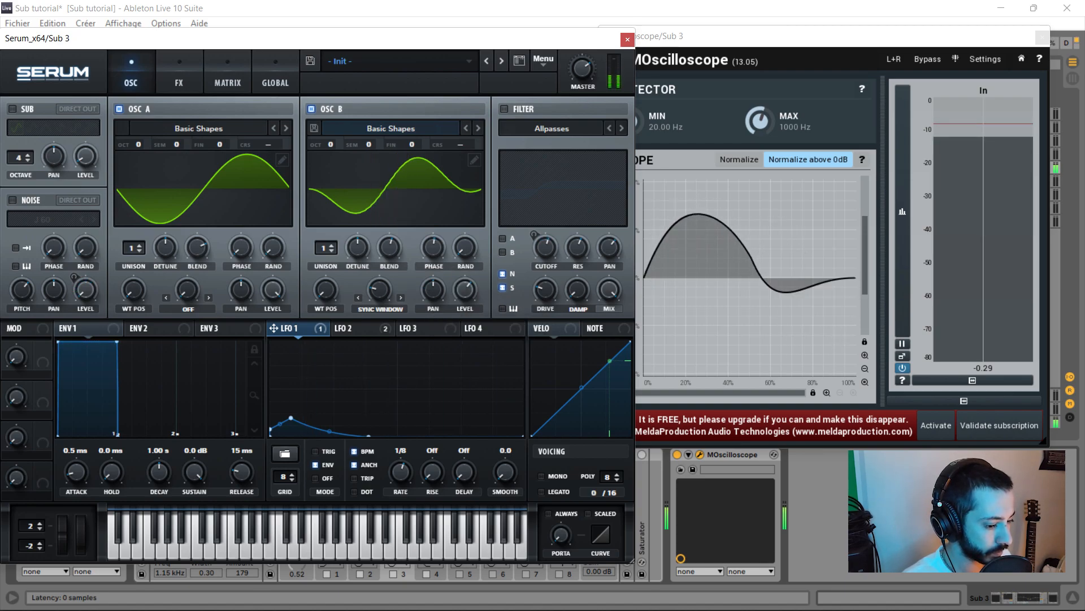
left_click_drag(378, 290, 379, 277)
left_click_drag(434, 247, 433, 257)
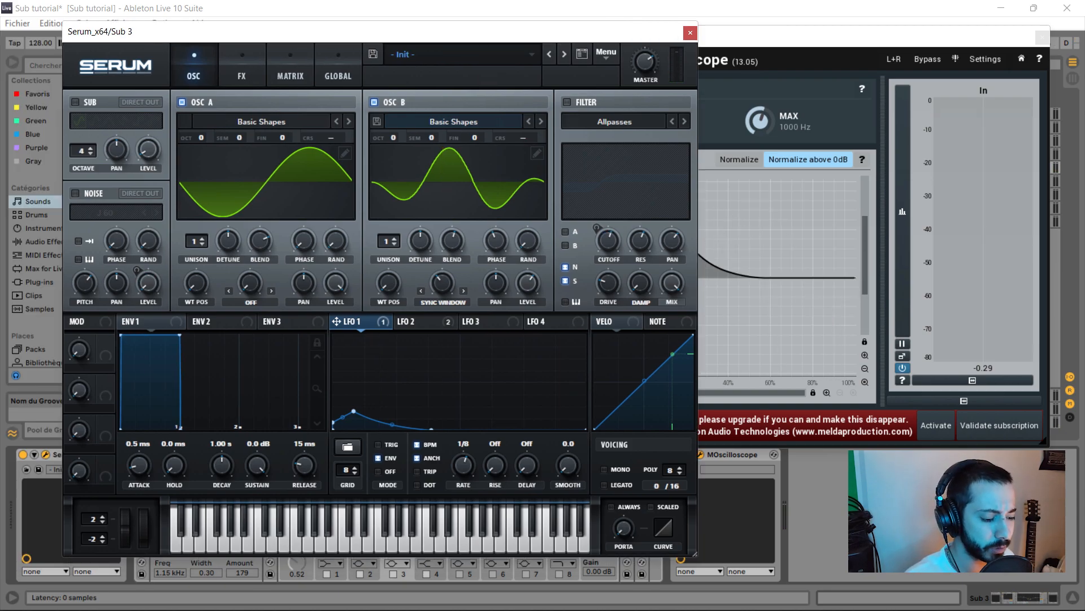
- In the Matrix, route LFO 1 to Global > Mast.Tun, then return to the OSC page showing LFO 2
left_click(290, 73)
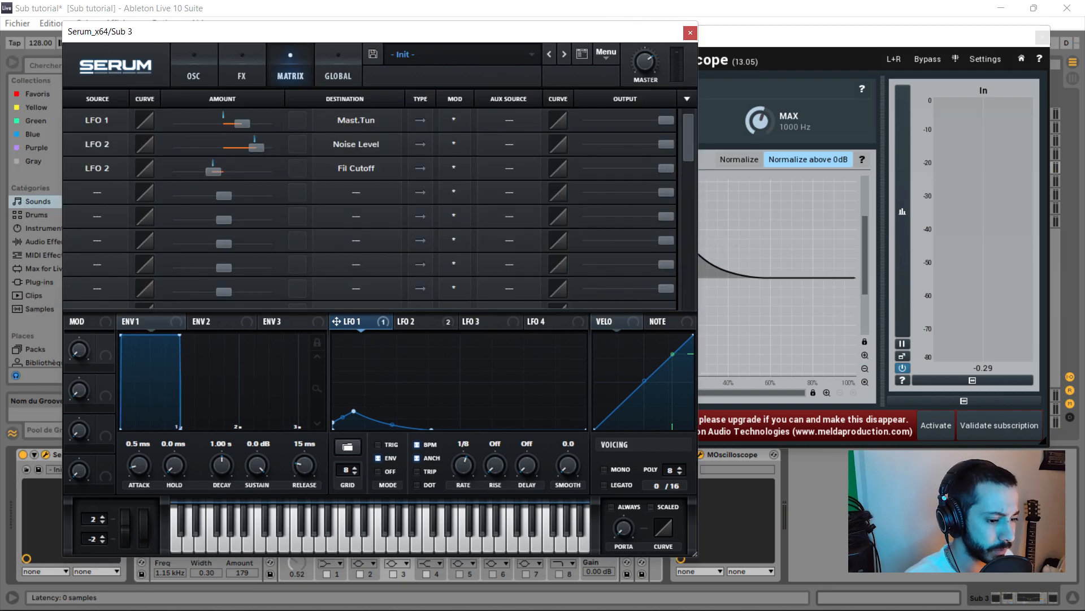
left_click(97, 168)
left_click(97, 166)
left_click(314, 128)
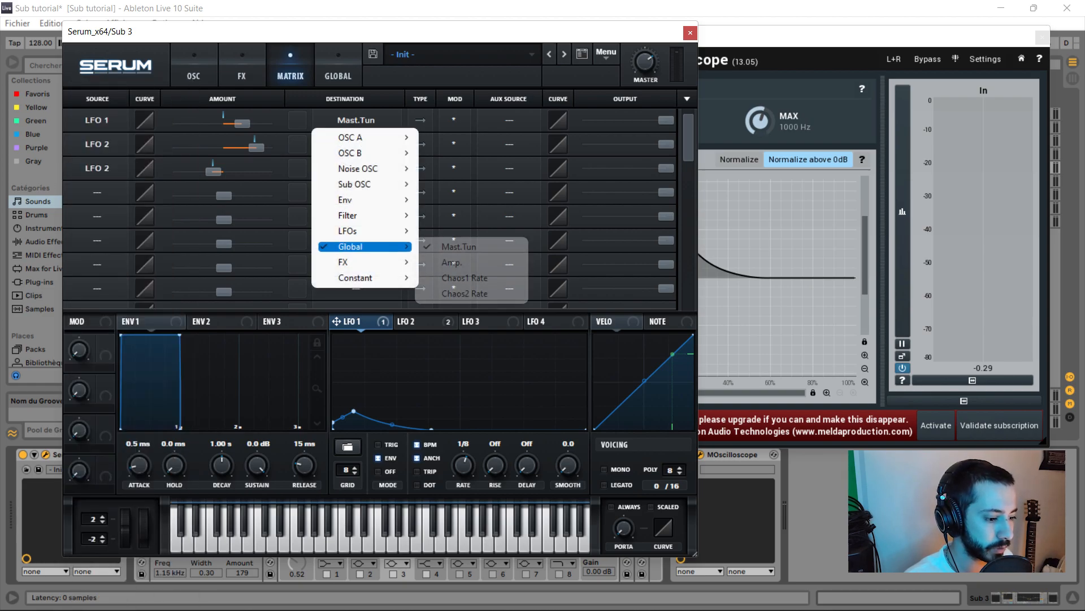
mouse_move(384, 247)
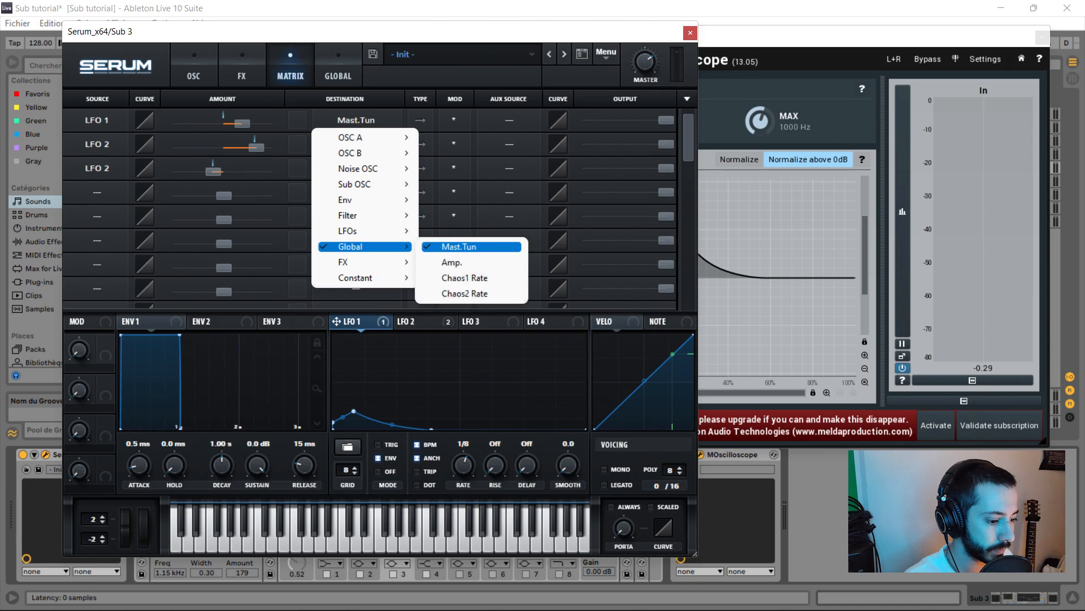
left_click(459, 246)
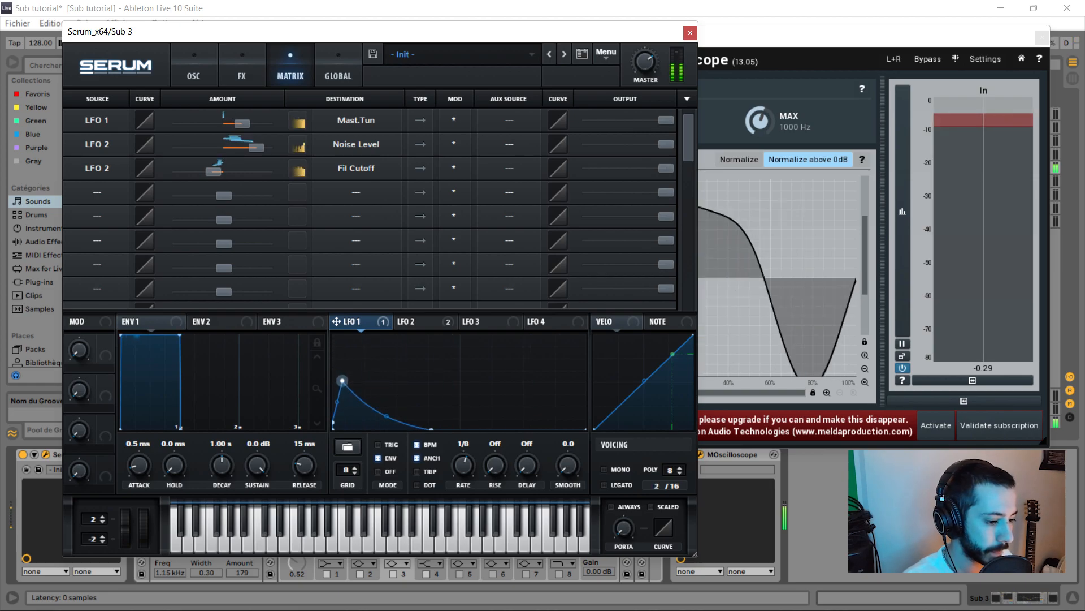
left_click(194, 67)
left_click(407, 322)
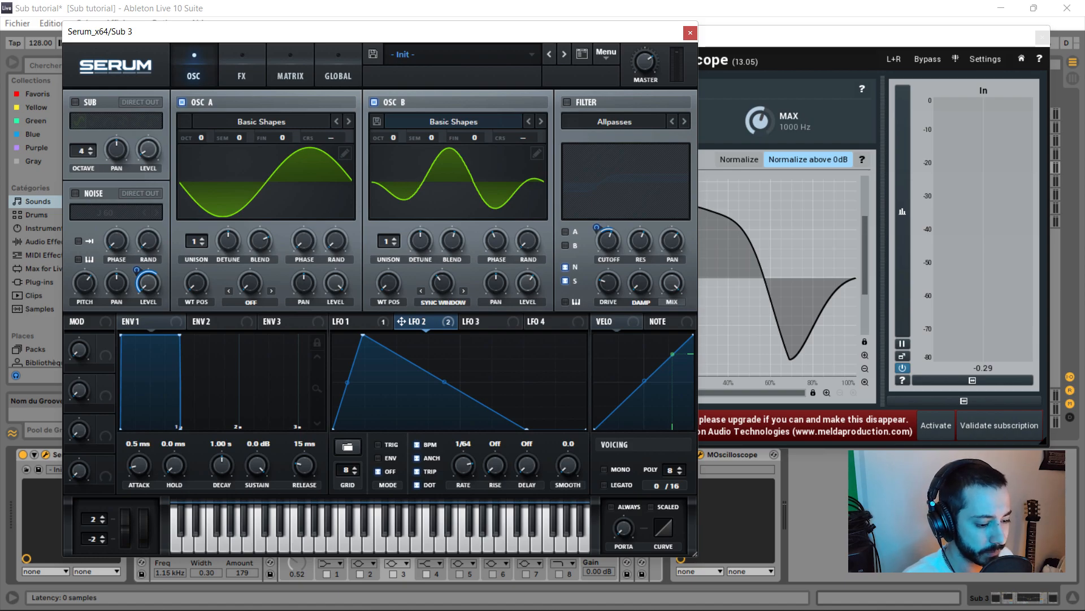
- Add Analog J 60 noise at 55% pitch, check the FX Distortion, then close Serum
mouse_move(137, 271)
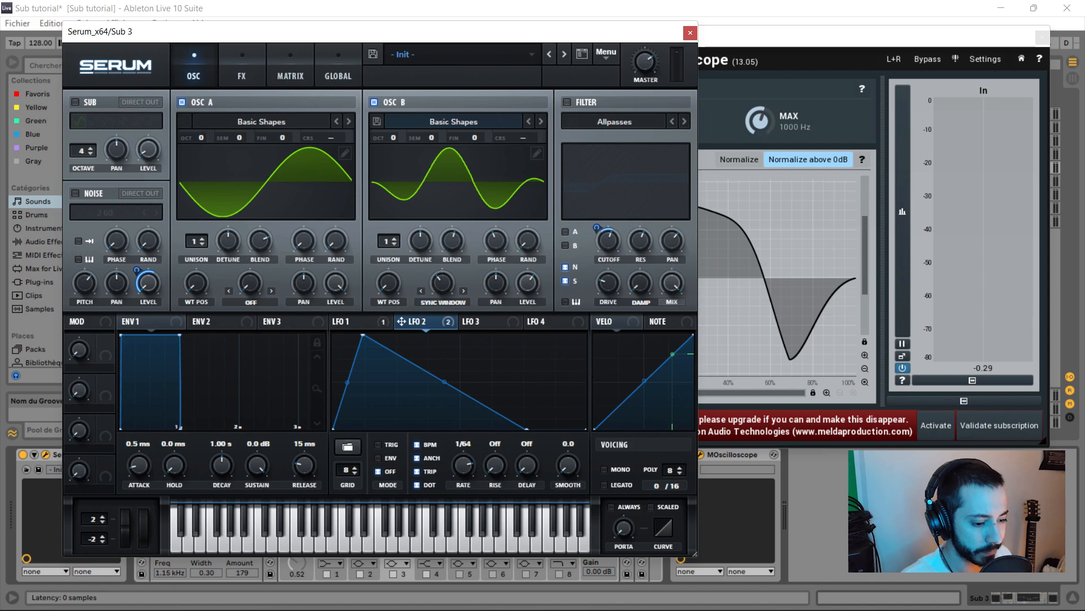
left_click(106, 212)
mouse_move(113, 230)
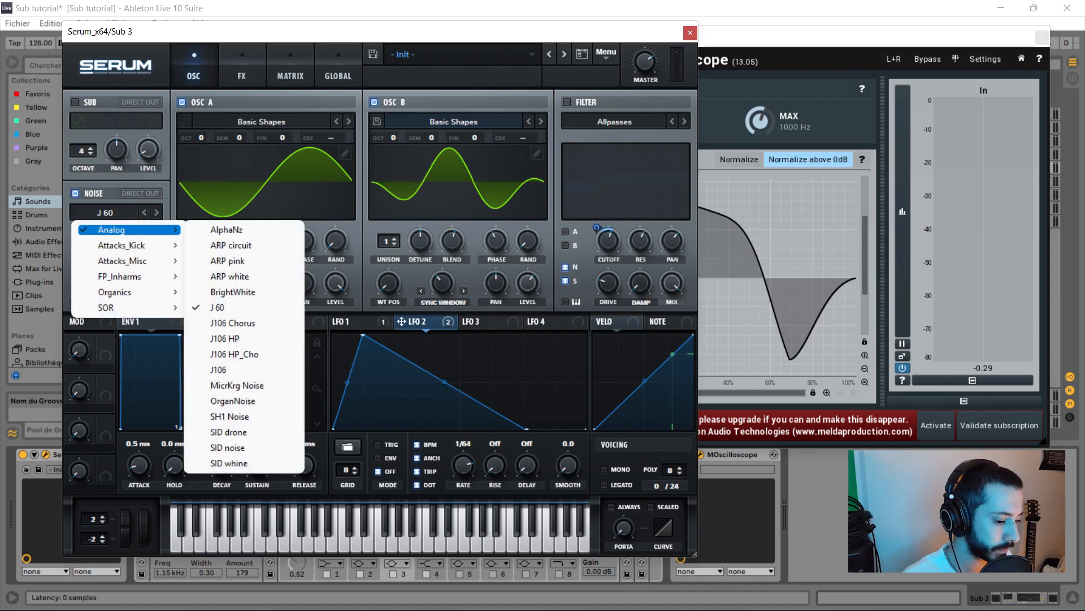
left_click(221, 308)
mouse_move(85, 283)
left_click_drag(85, 283, 85, 294)
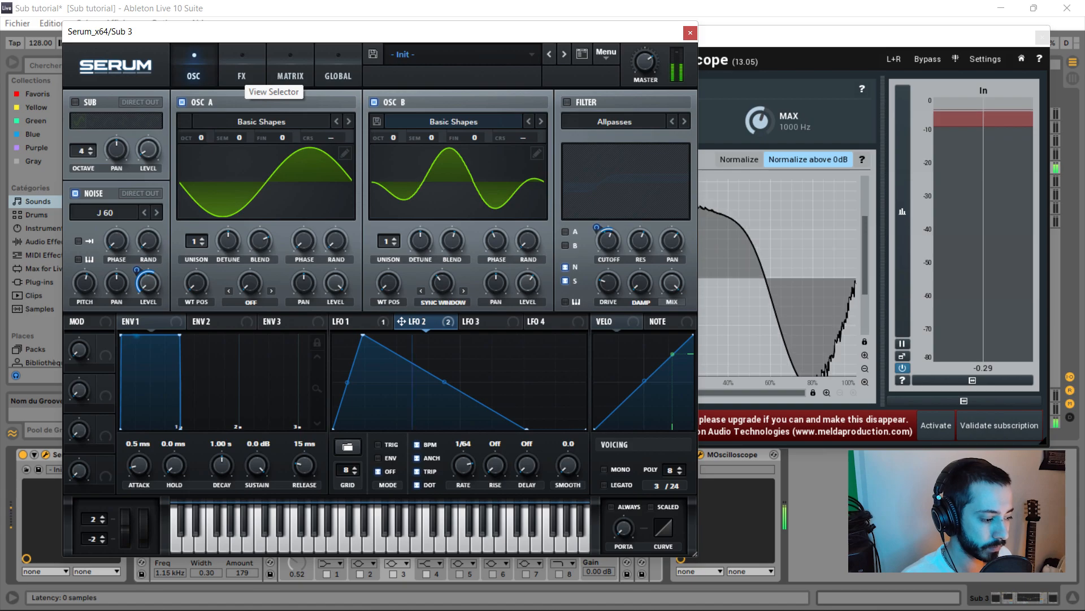
left_click(242, 73)
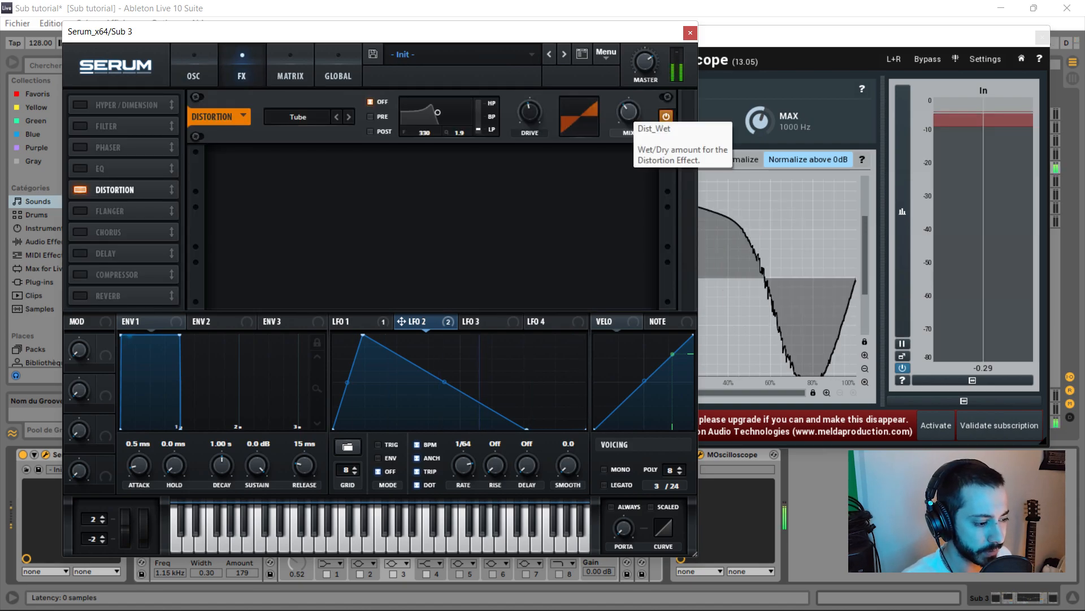
left_click(690, 32)
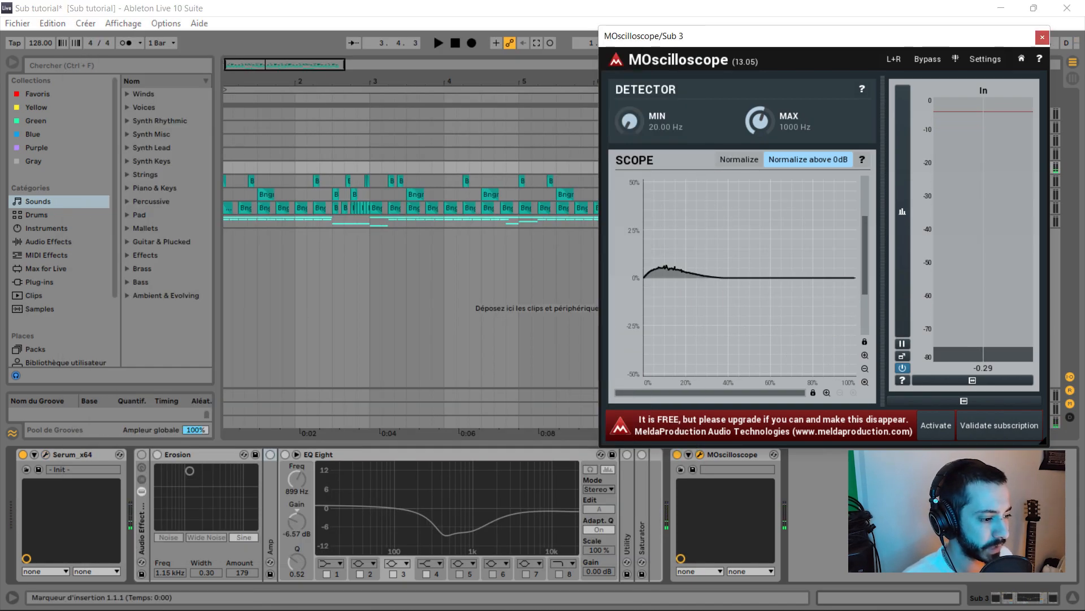
- Switch on Sub 3's effect rack and Erosion, set to 894 Hz with amount 80.4
left_click_drag(1036, 37, 1021, 14)
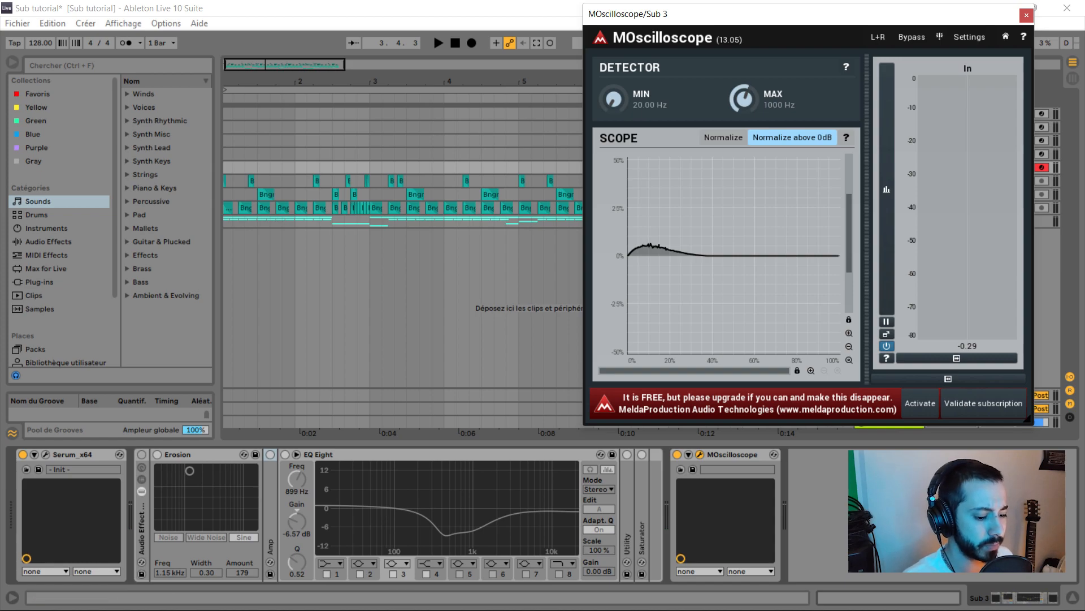
left_click(141, 454)
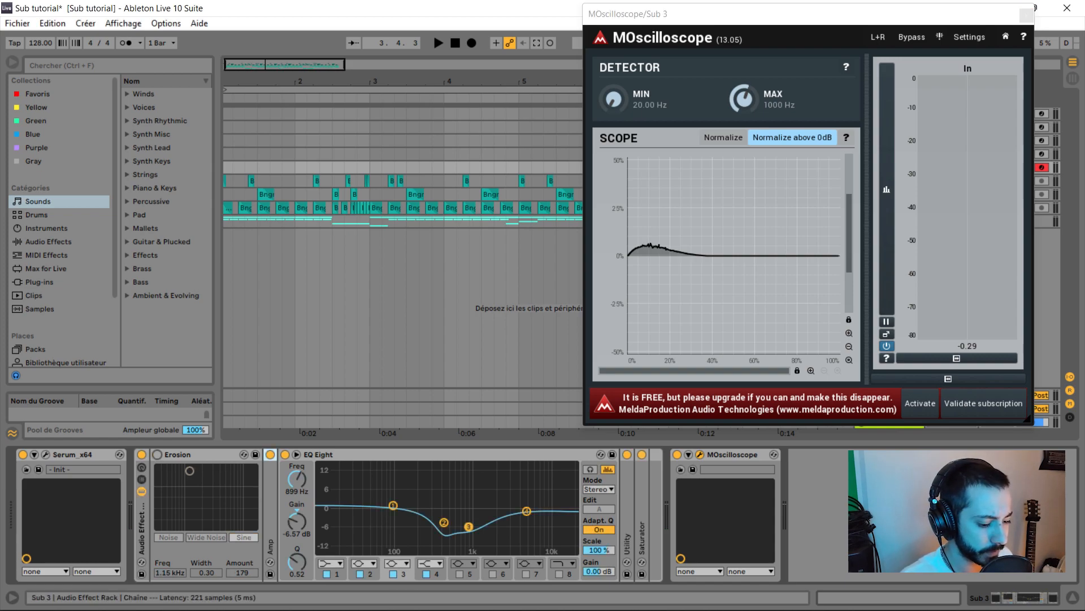
left_click(157, 455)
mouse_move(190, 471)
left_mouse_down()
mouse_move(216, 482)
mouse_move(184, 489)
left_mouse_up()
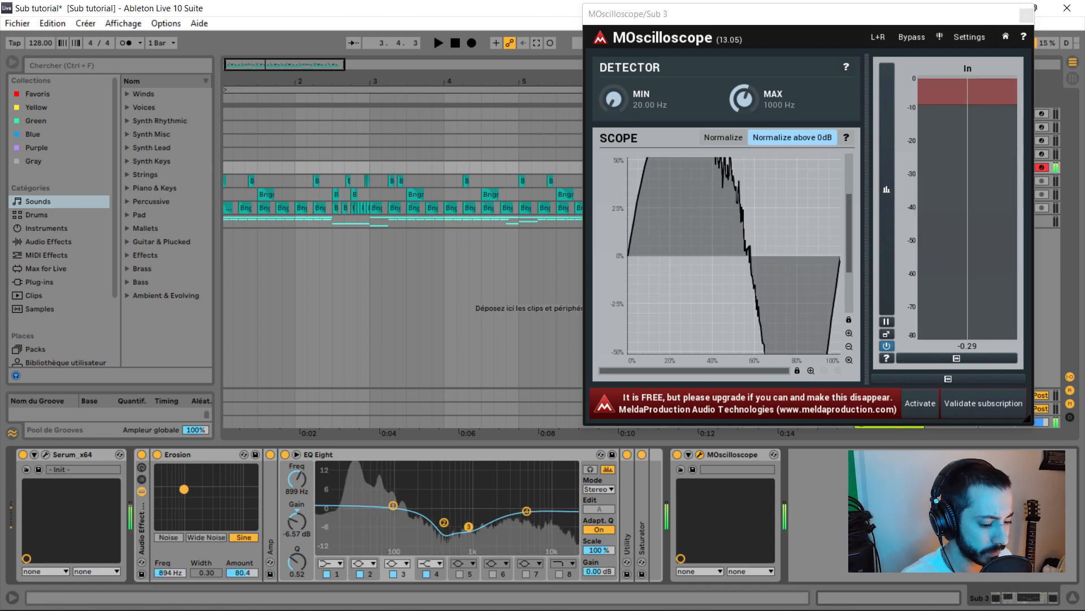
- Expand Amp, fold Erosion, Amp and EQ Eight, and unfold the Saturator's controls
left_click(271, 497)
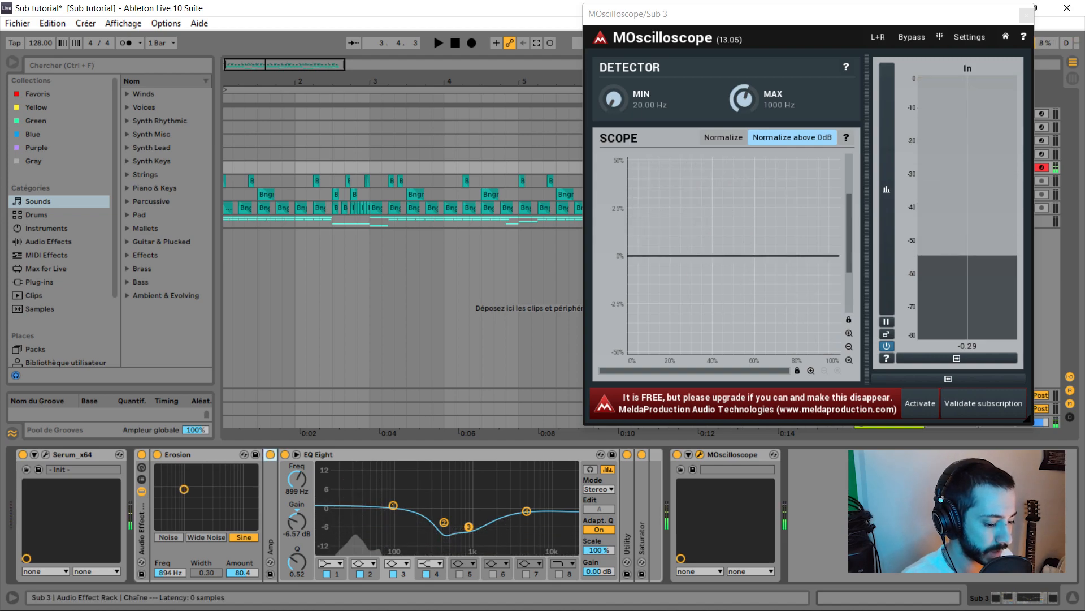
double_click(270, 497)
double_click(192, 455)
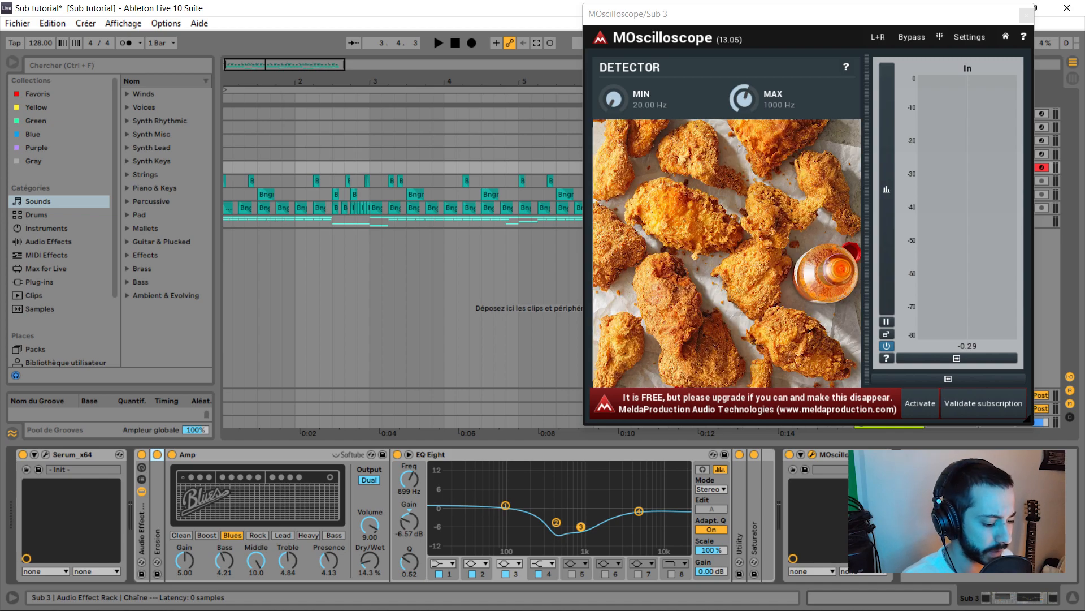
double_click(217, 454)
double_click(219, 454)
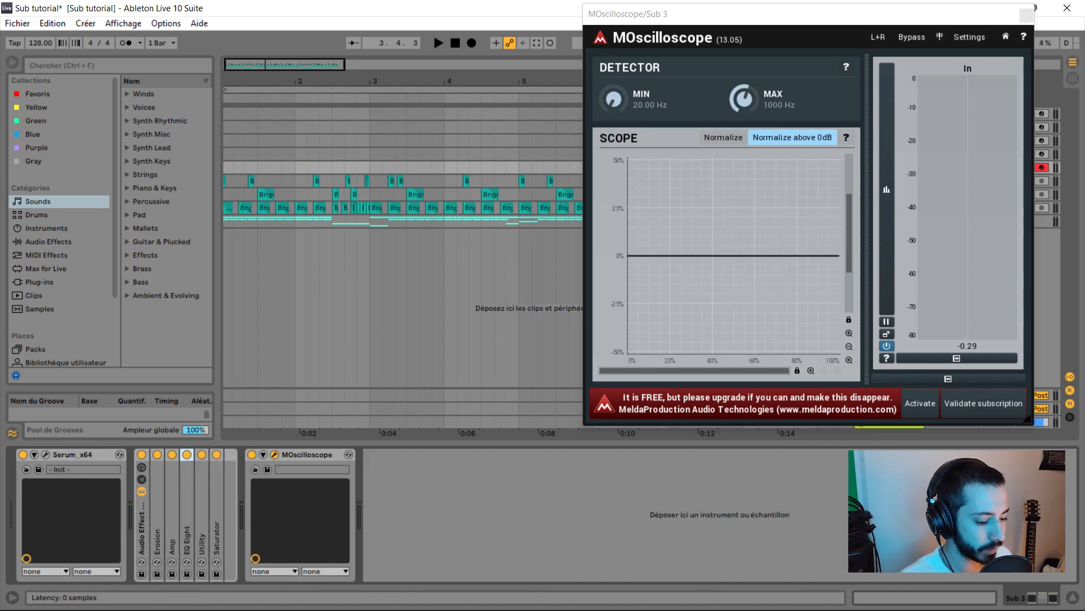
double_click(217, 503)
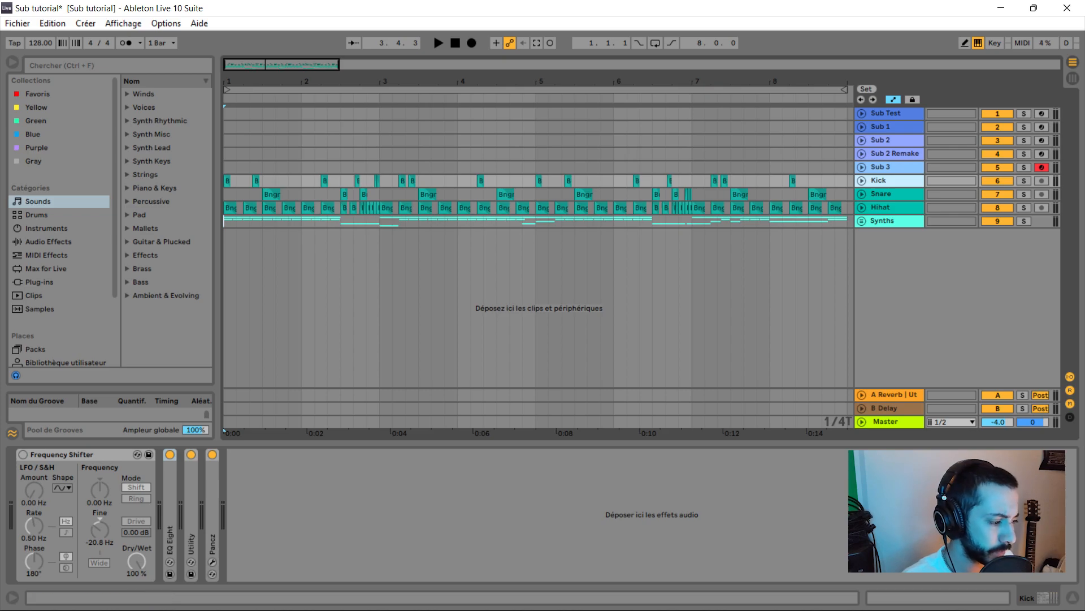
- Solo the Sub track and play the arrangement from bar 1, restarting playback a few times
key("space")
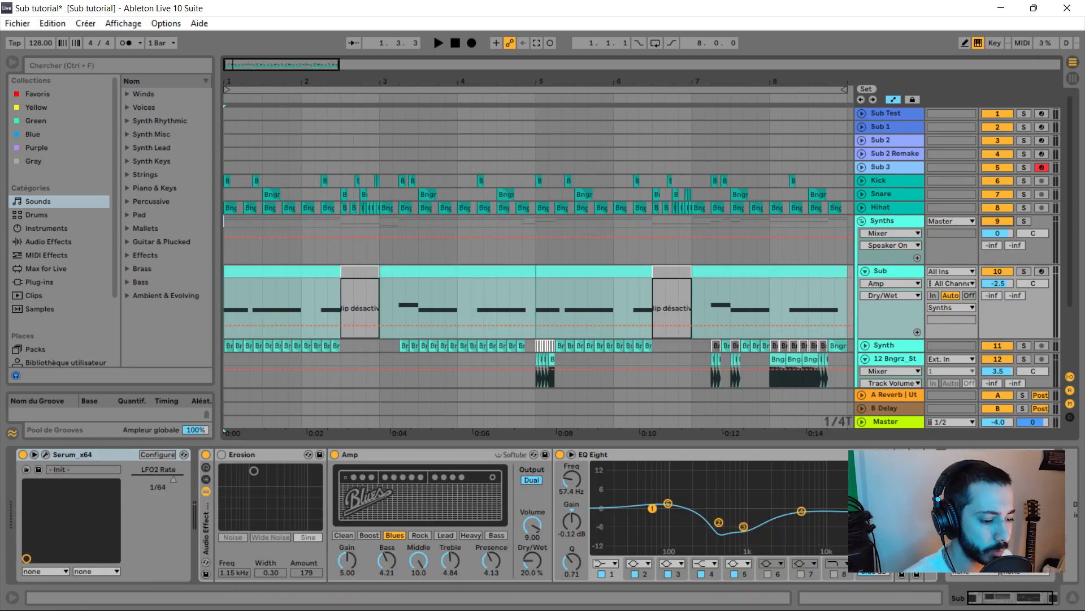
key("s")
key("space")
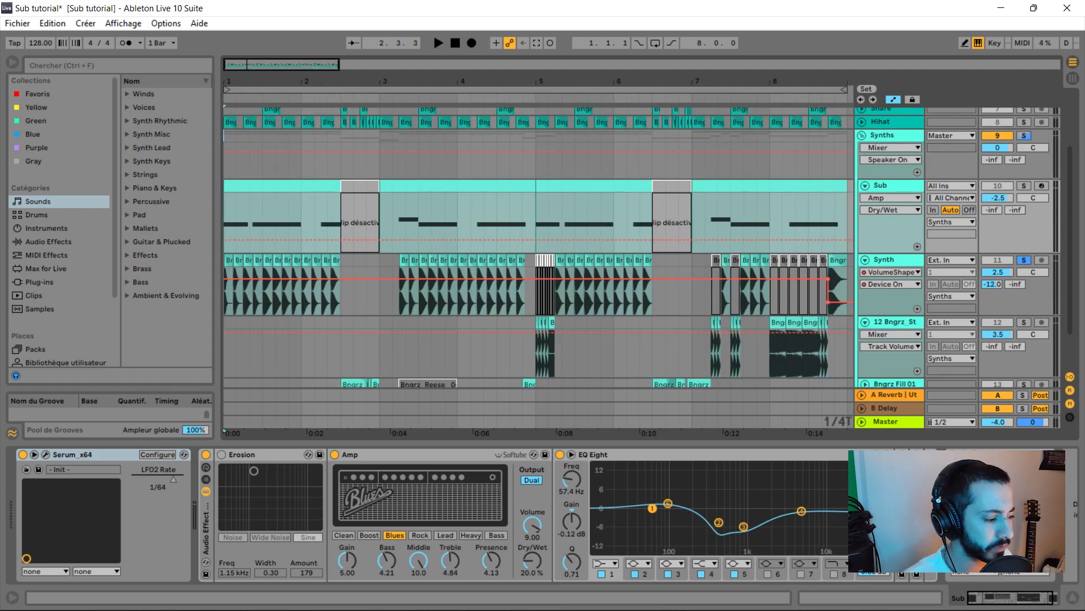
key("space")
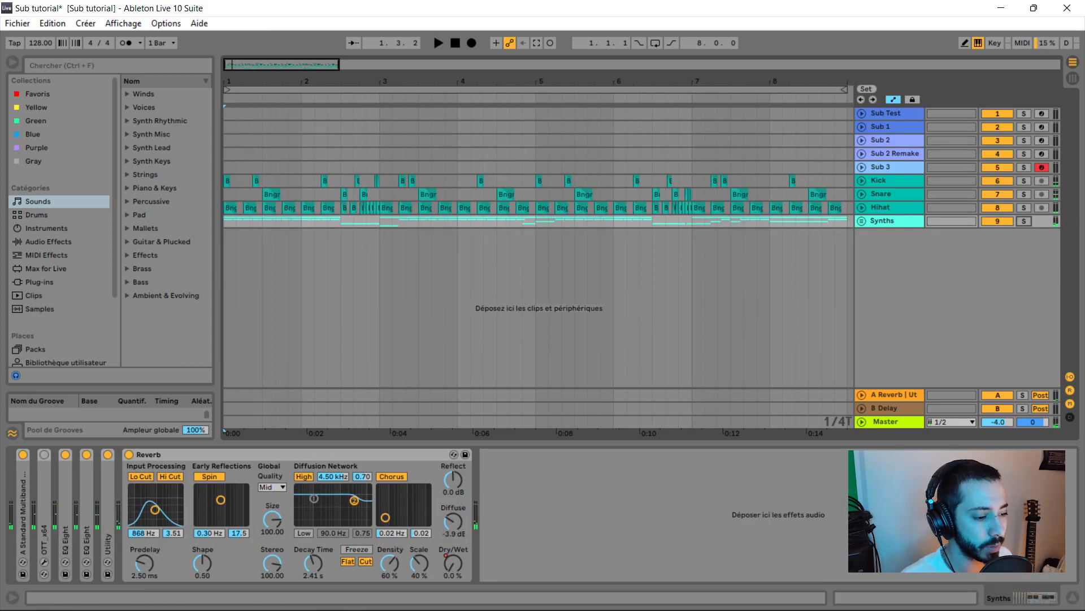
key("space")
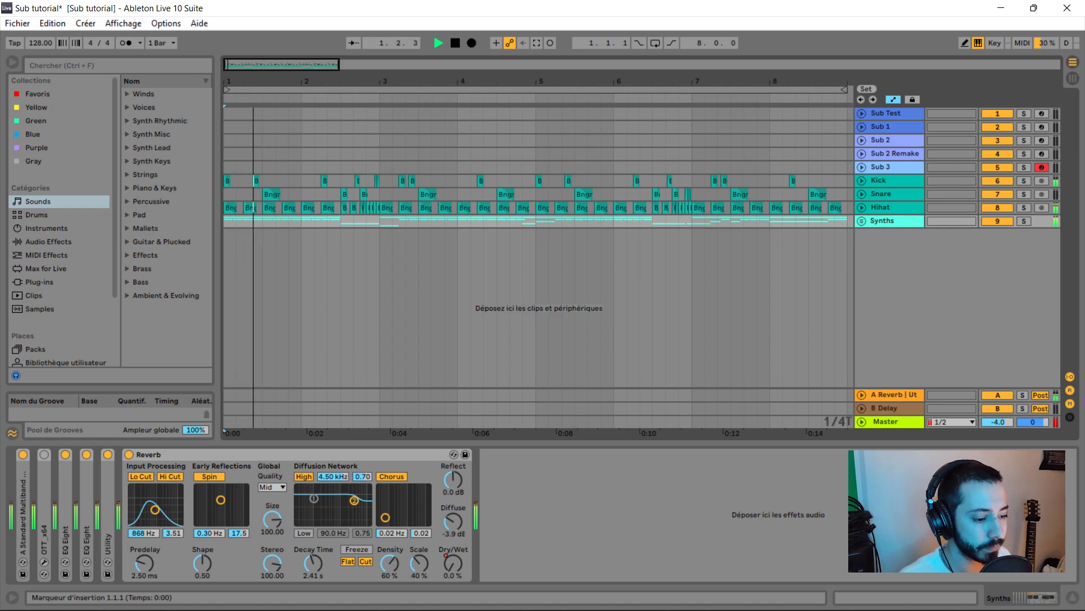